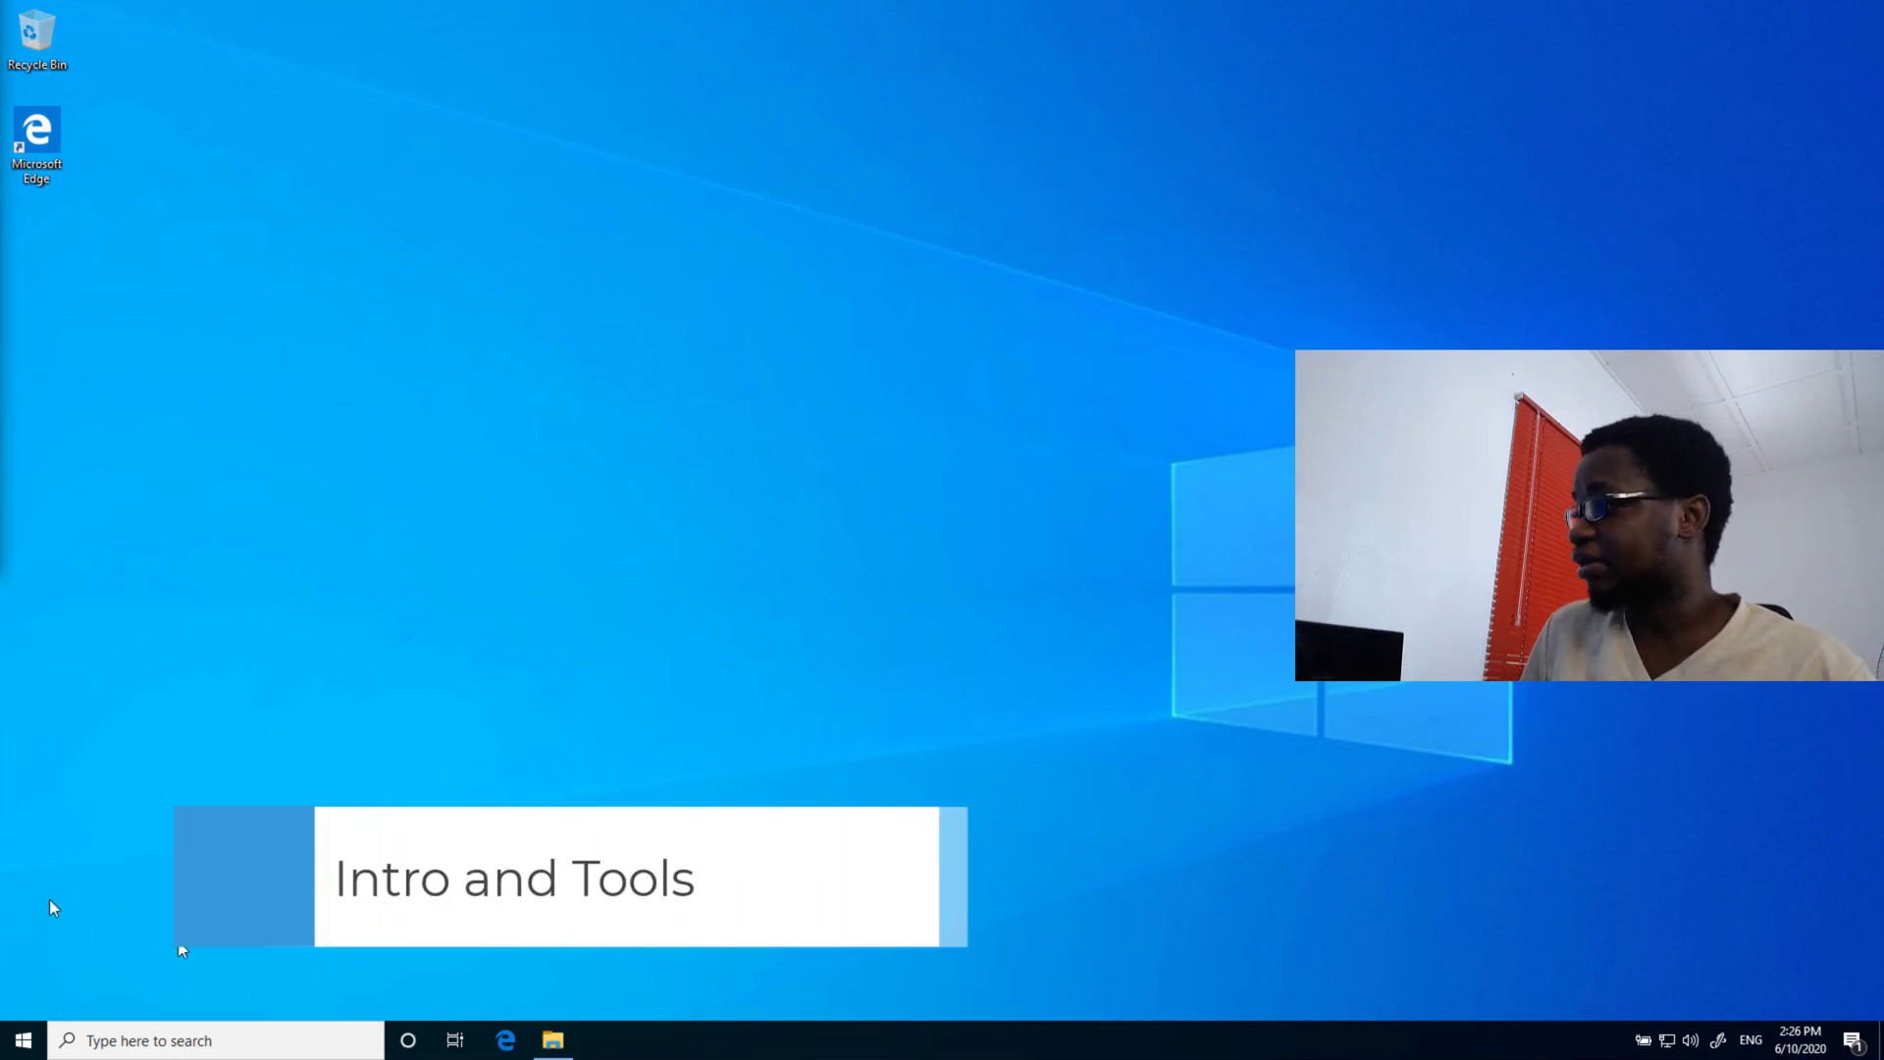
- Launch Microsoft Edge and browse to dot.net to load the .NET homepage
left_click(506, 1042)
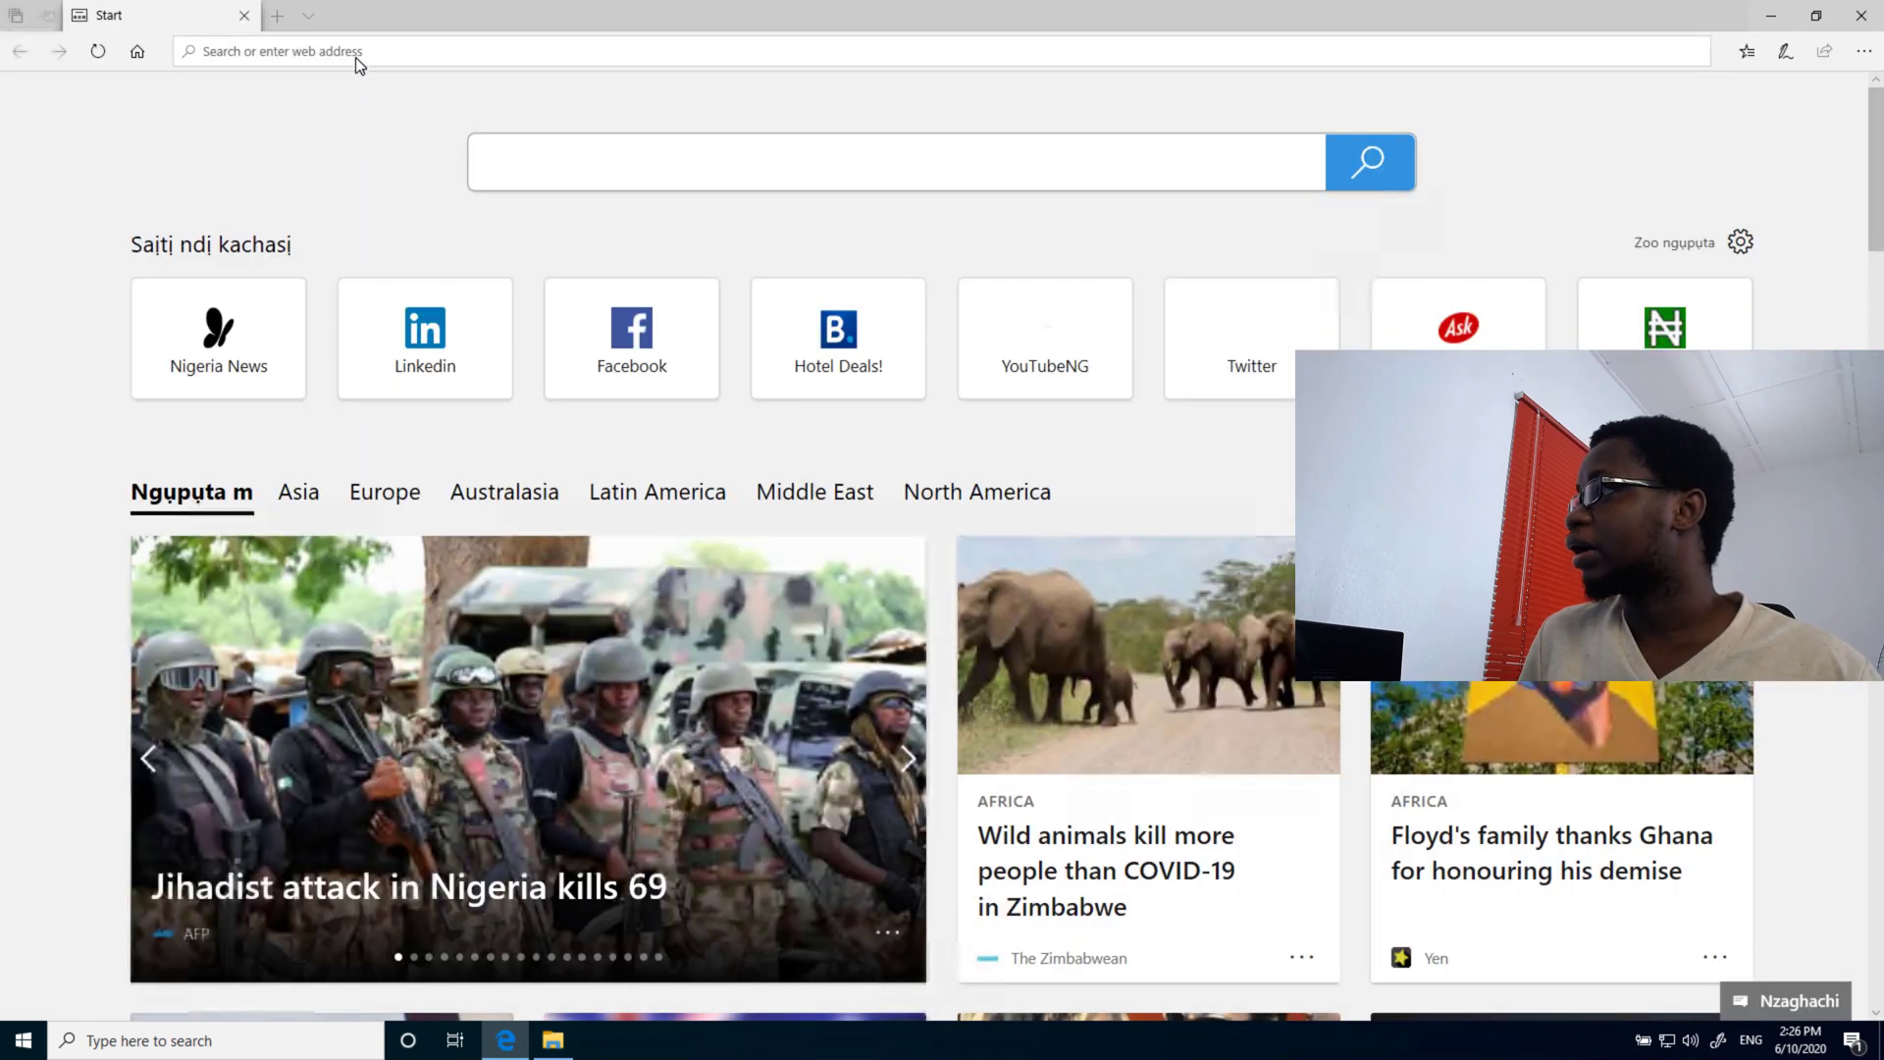
left_click(356, 52)
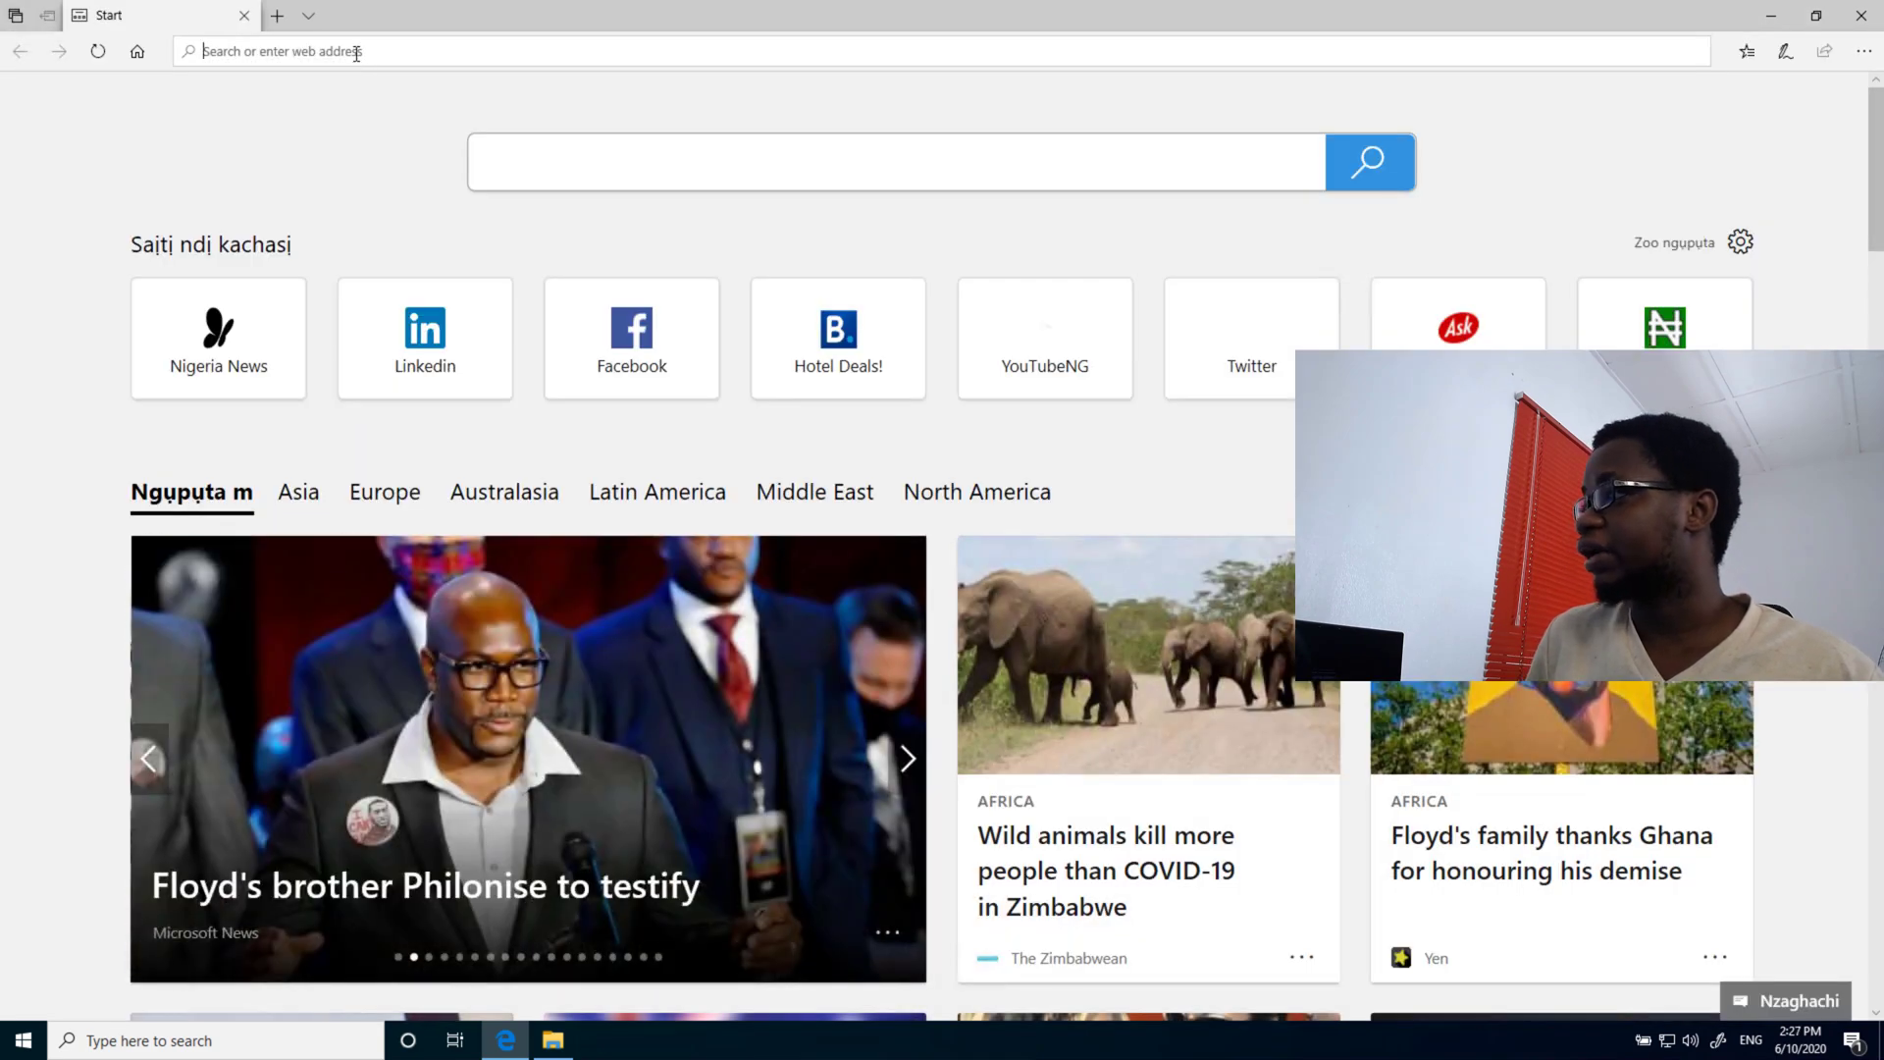
type("do")
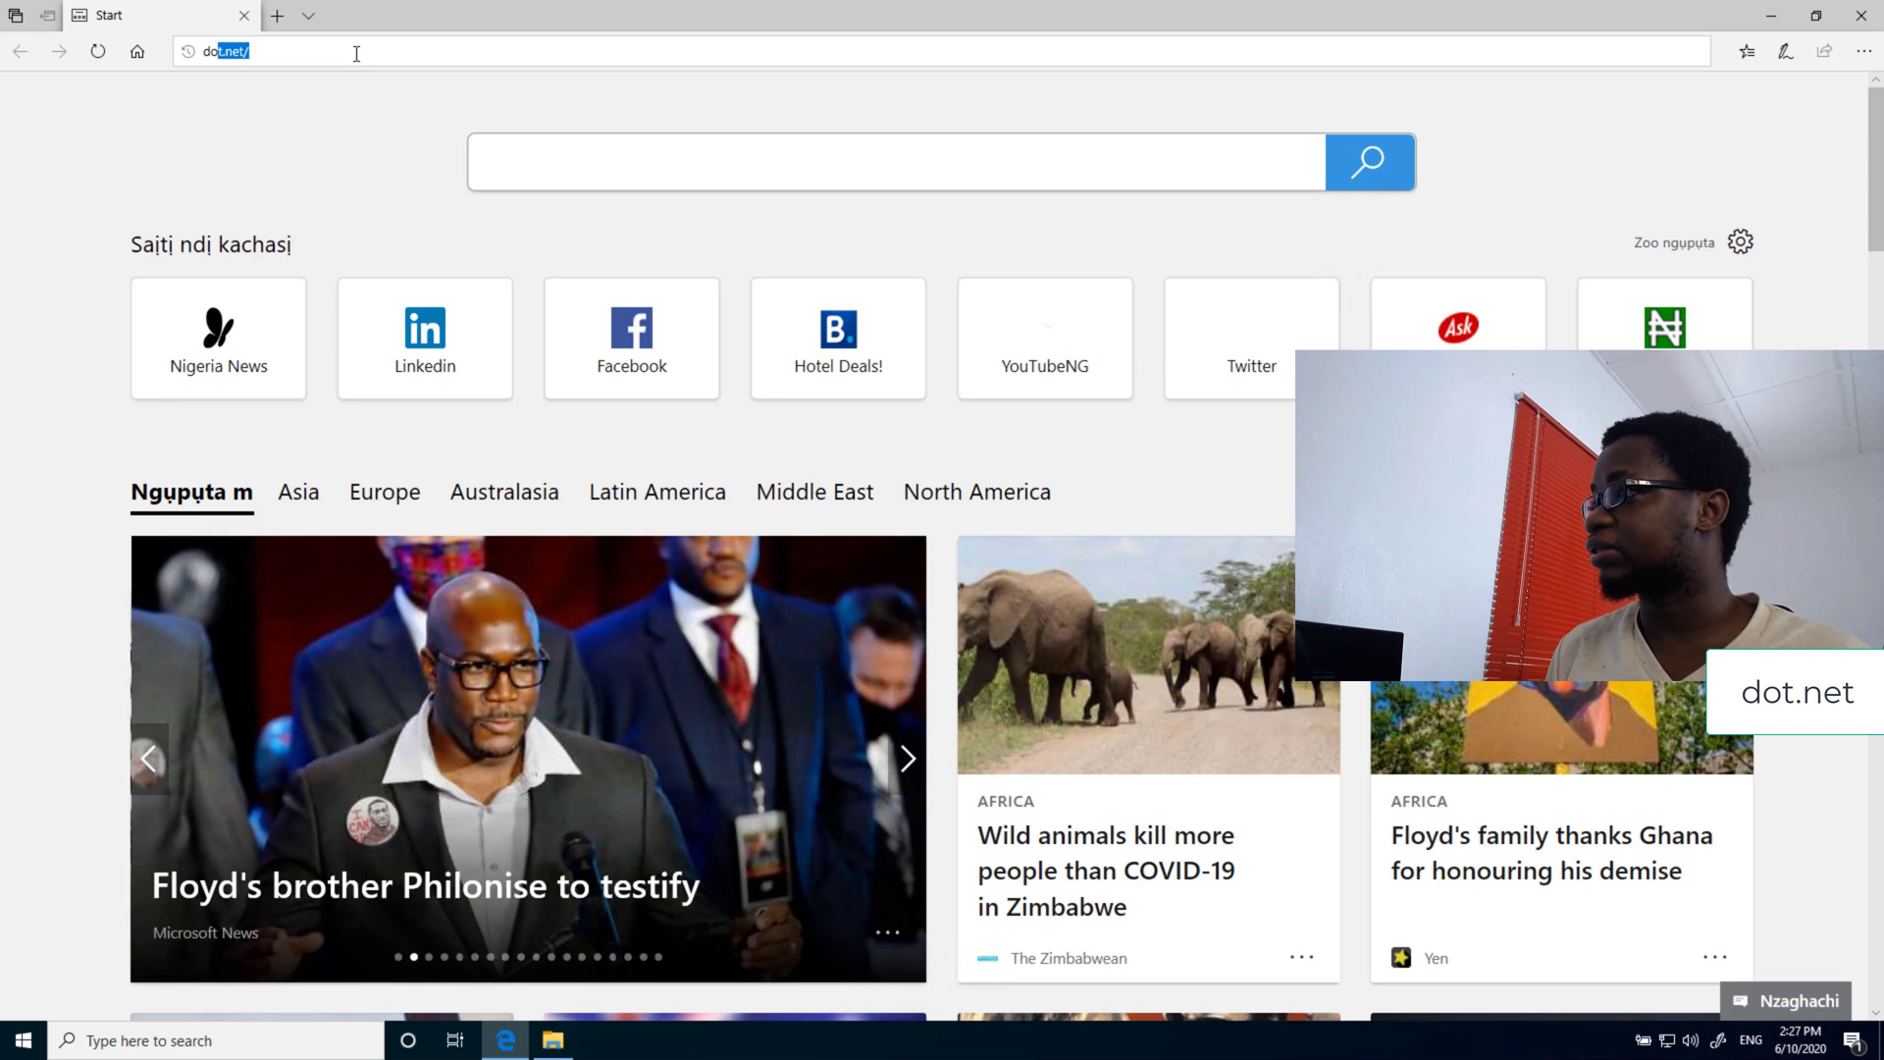
type("t")
key("Return")
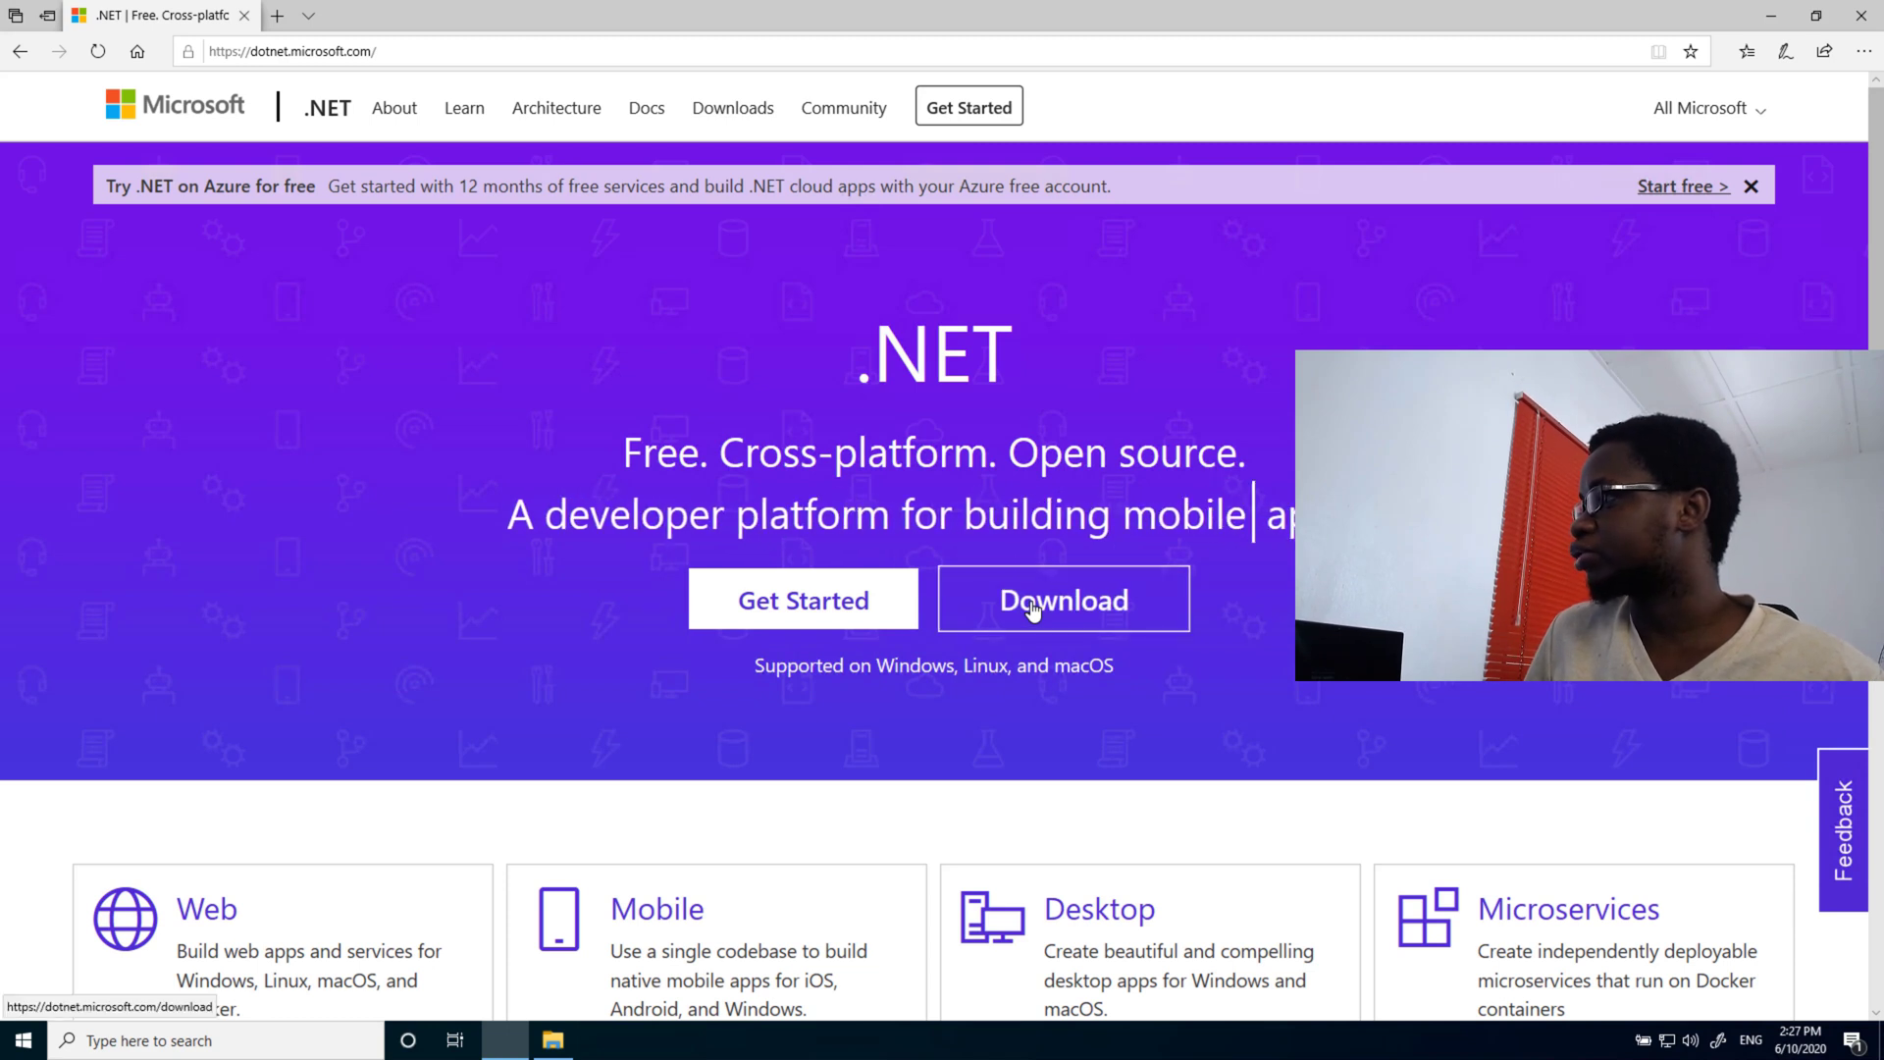
- Review the Linux, macOS and Windows options, then download the .NET Core 3.1 SDK Windows x64 installer
left_click(1020, 600)
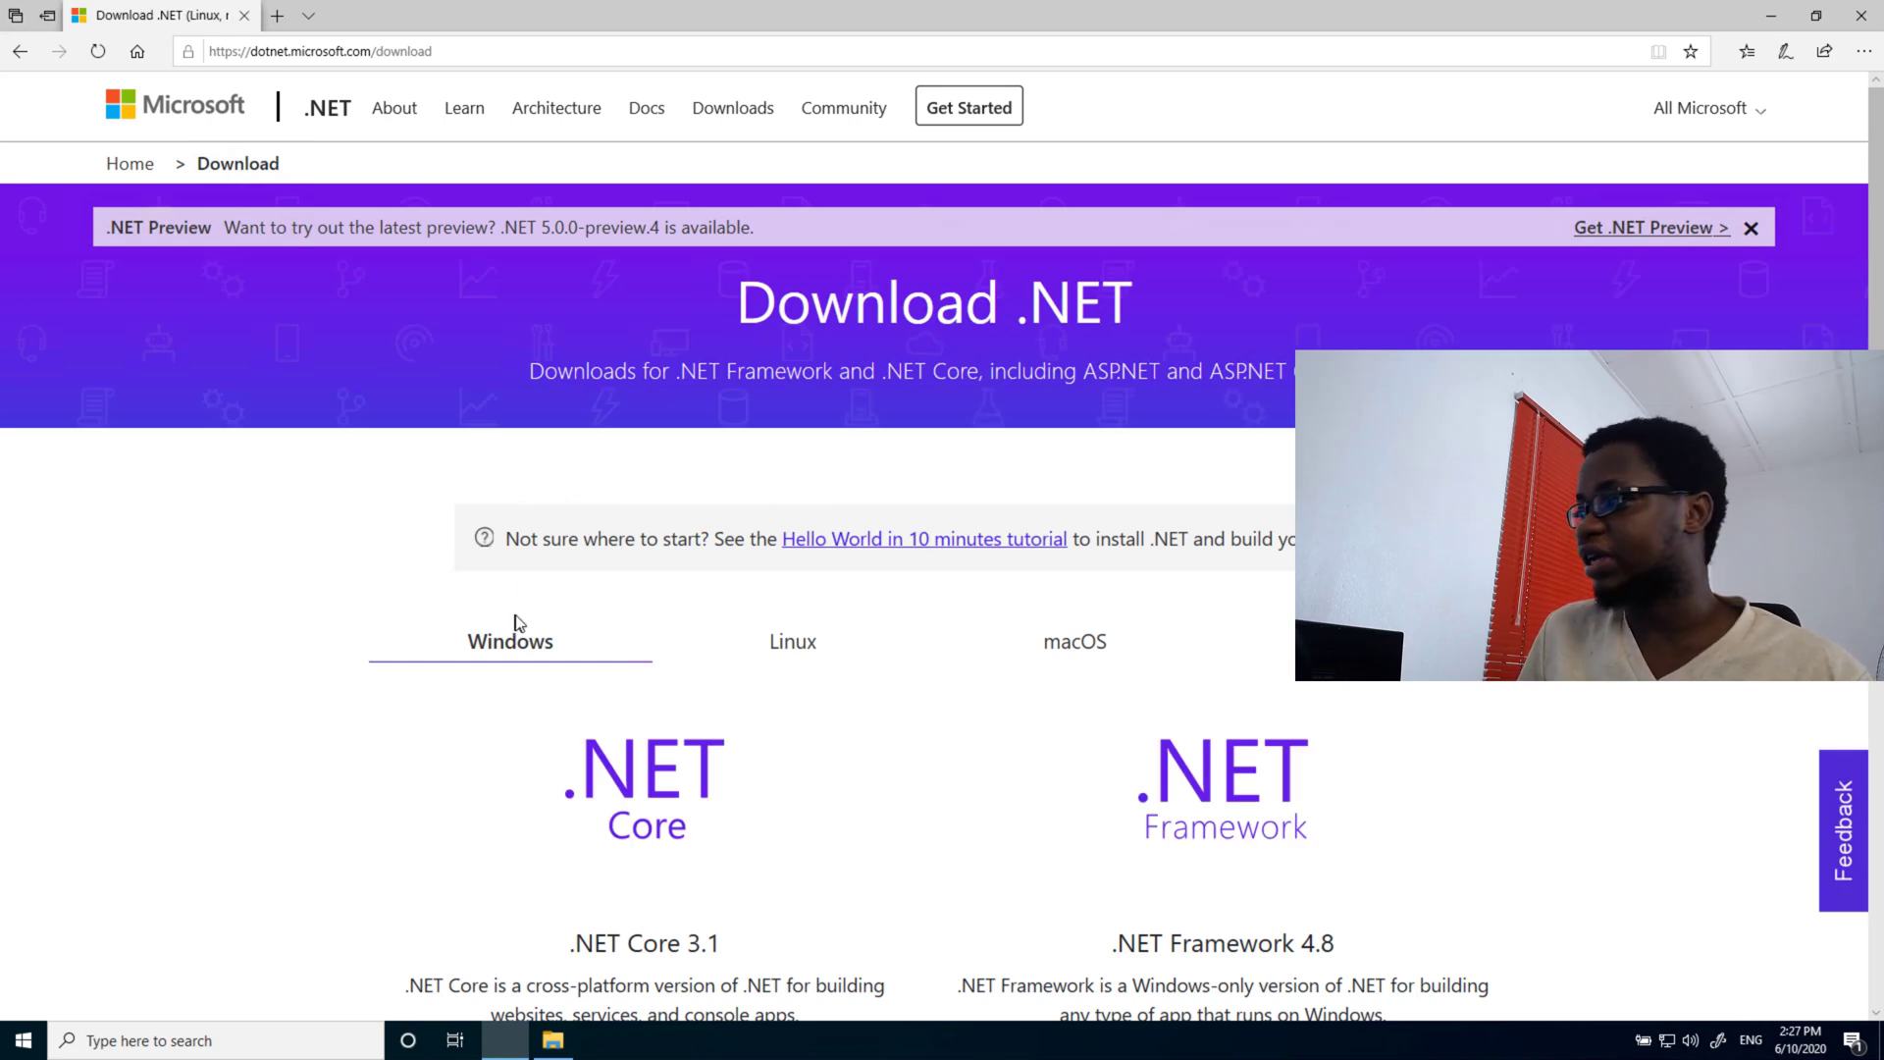
left_click(787, 650)
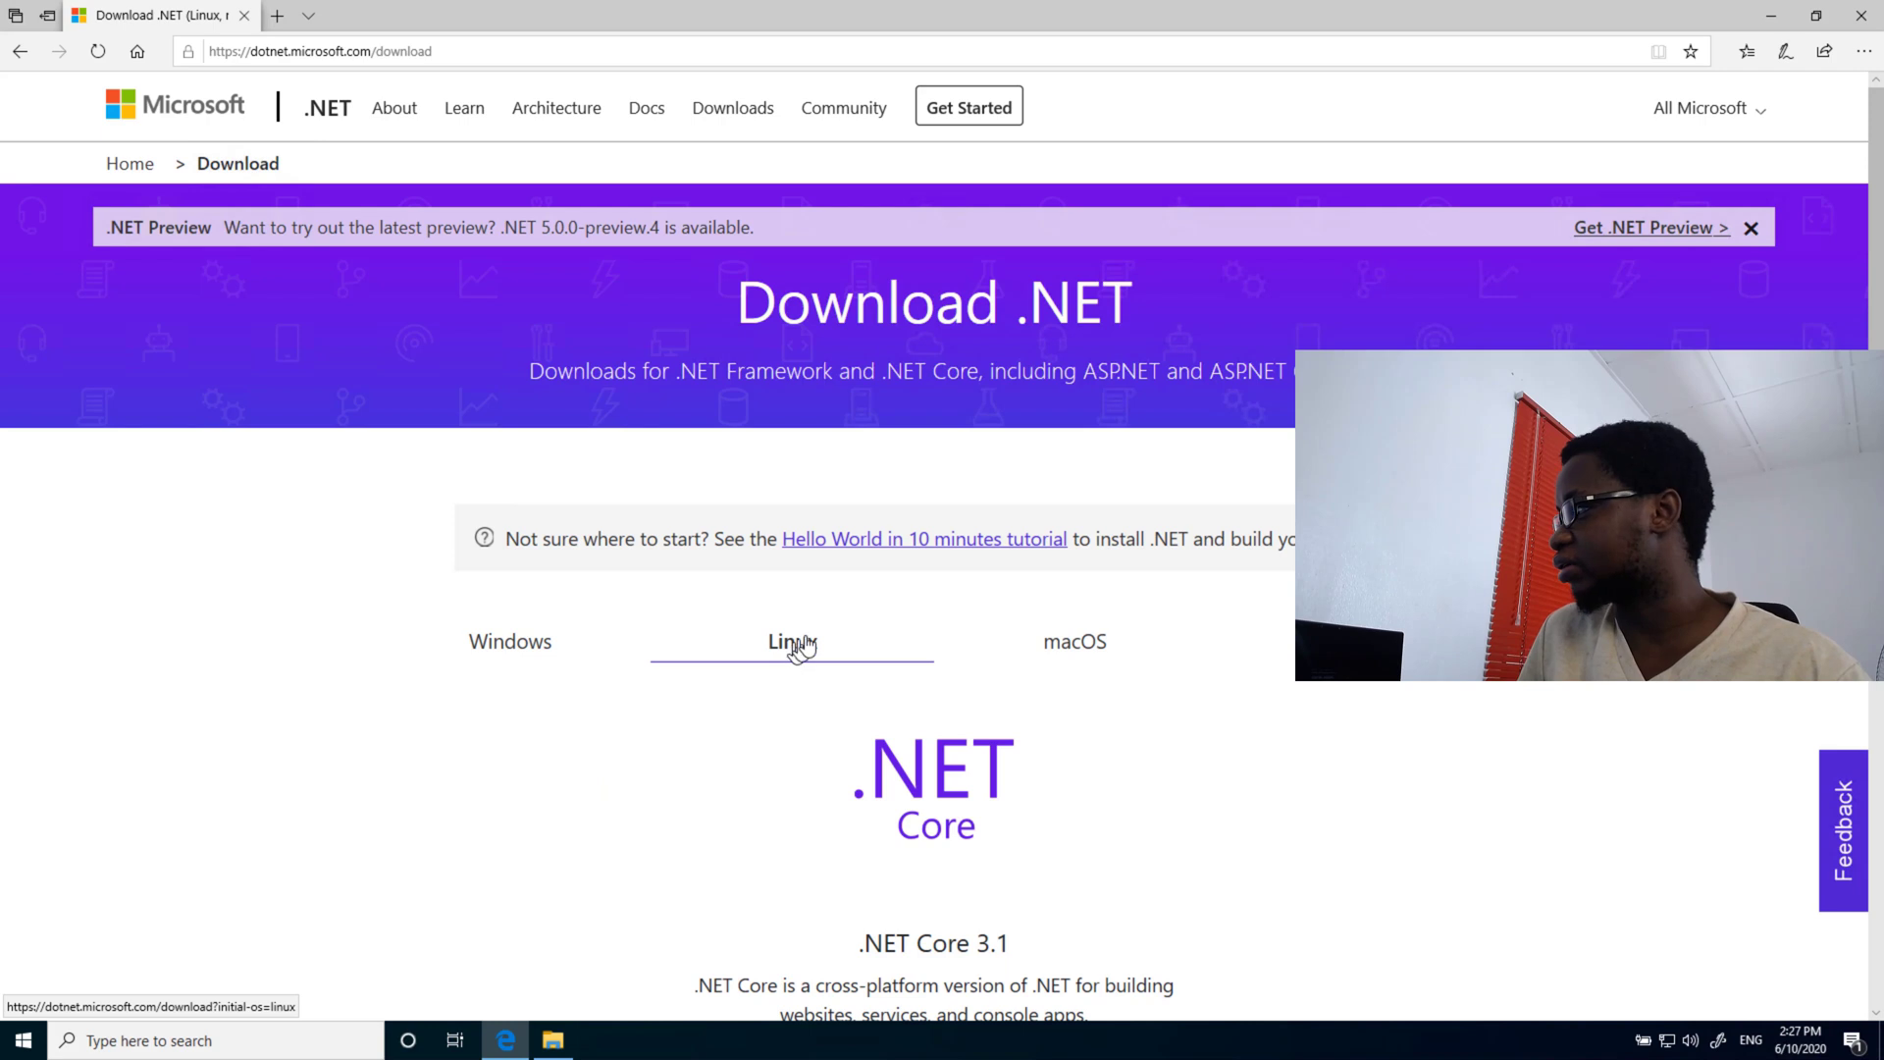
left_click(1045, 648)
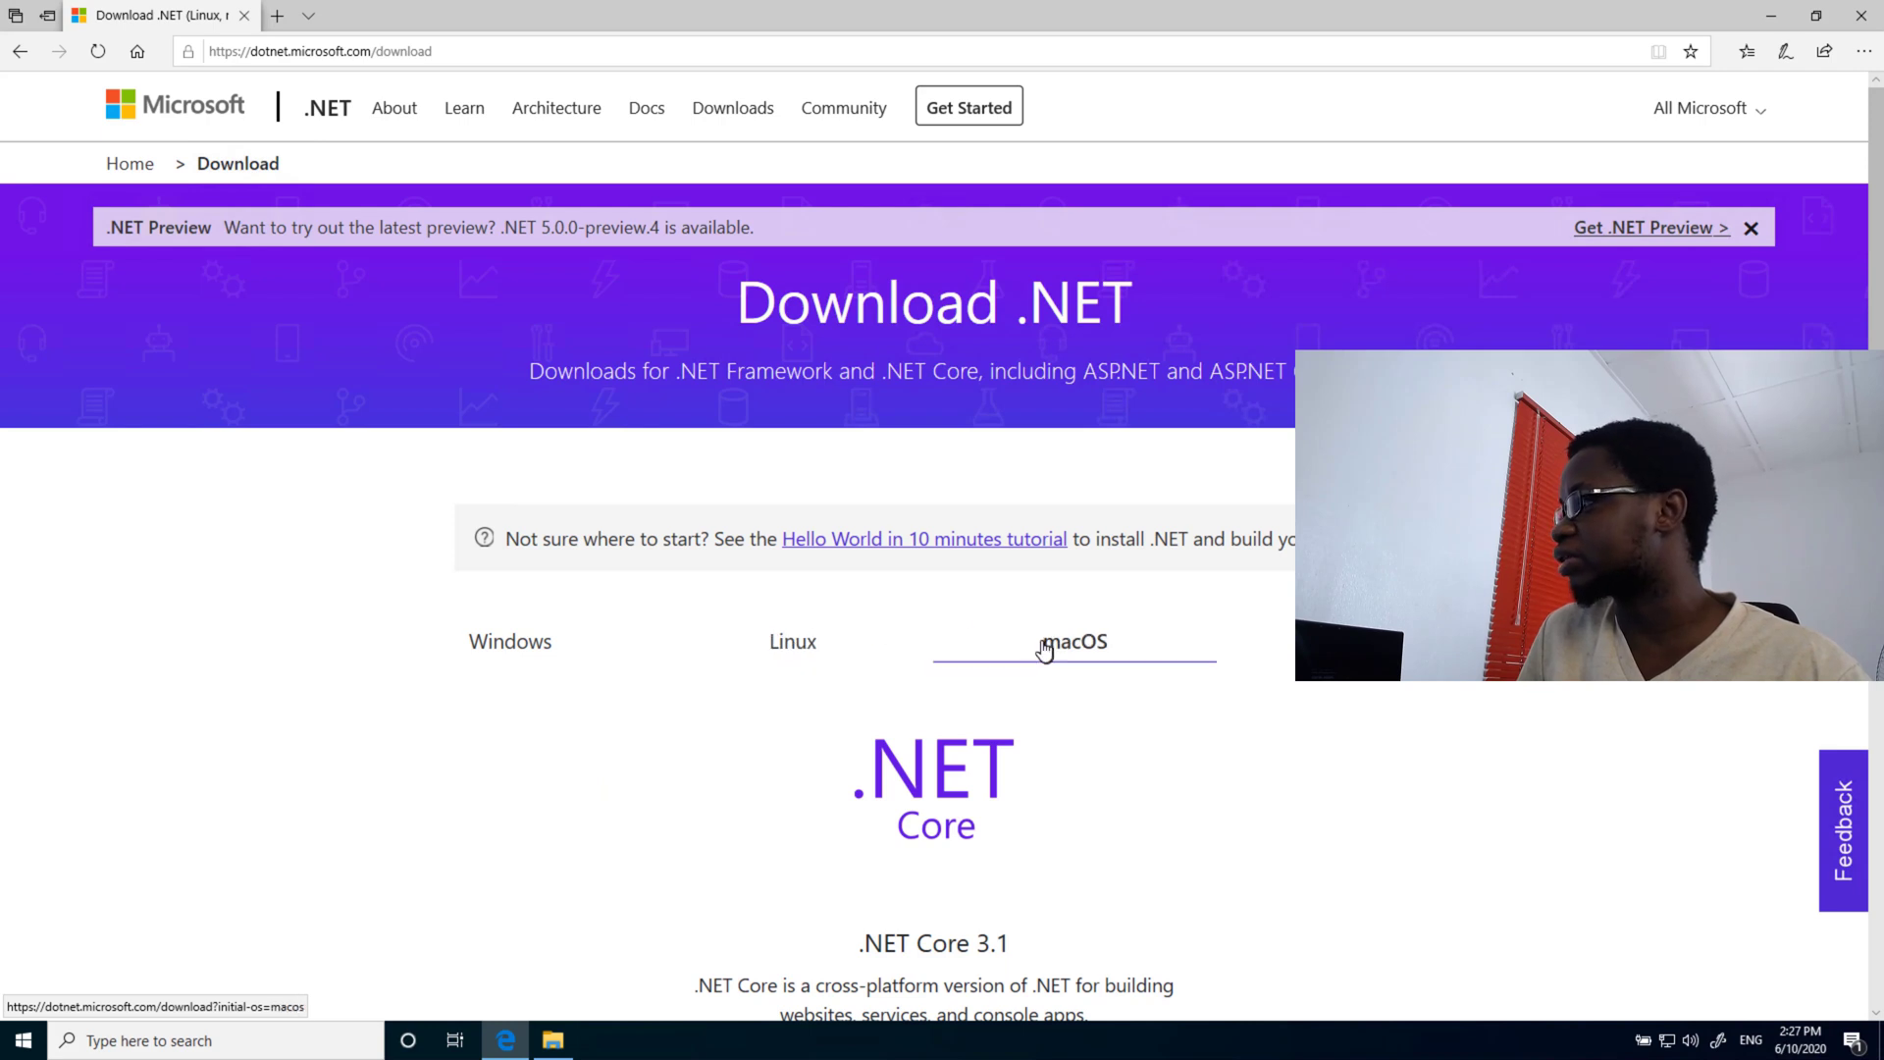
left_click(531, 648)
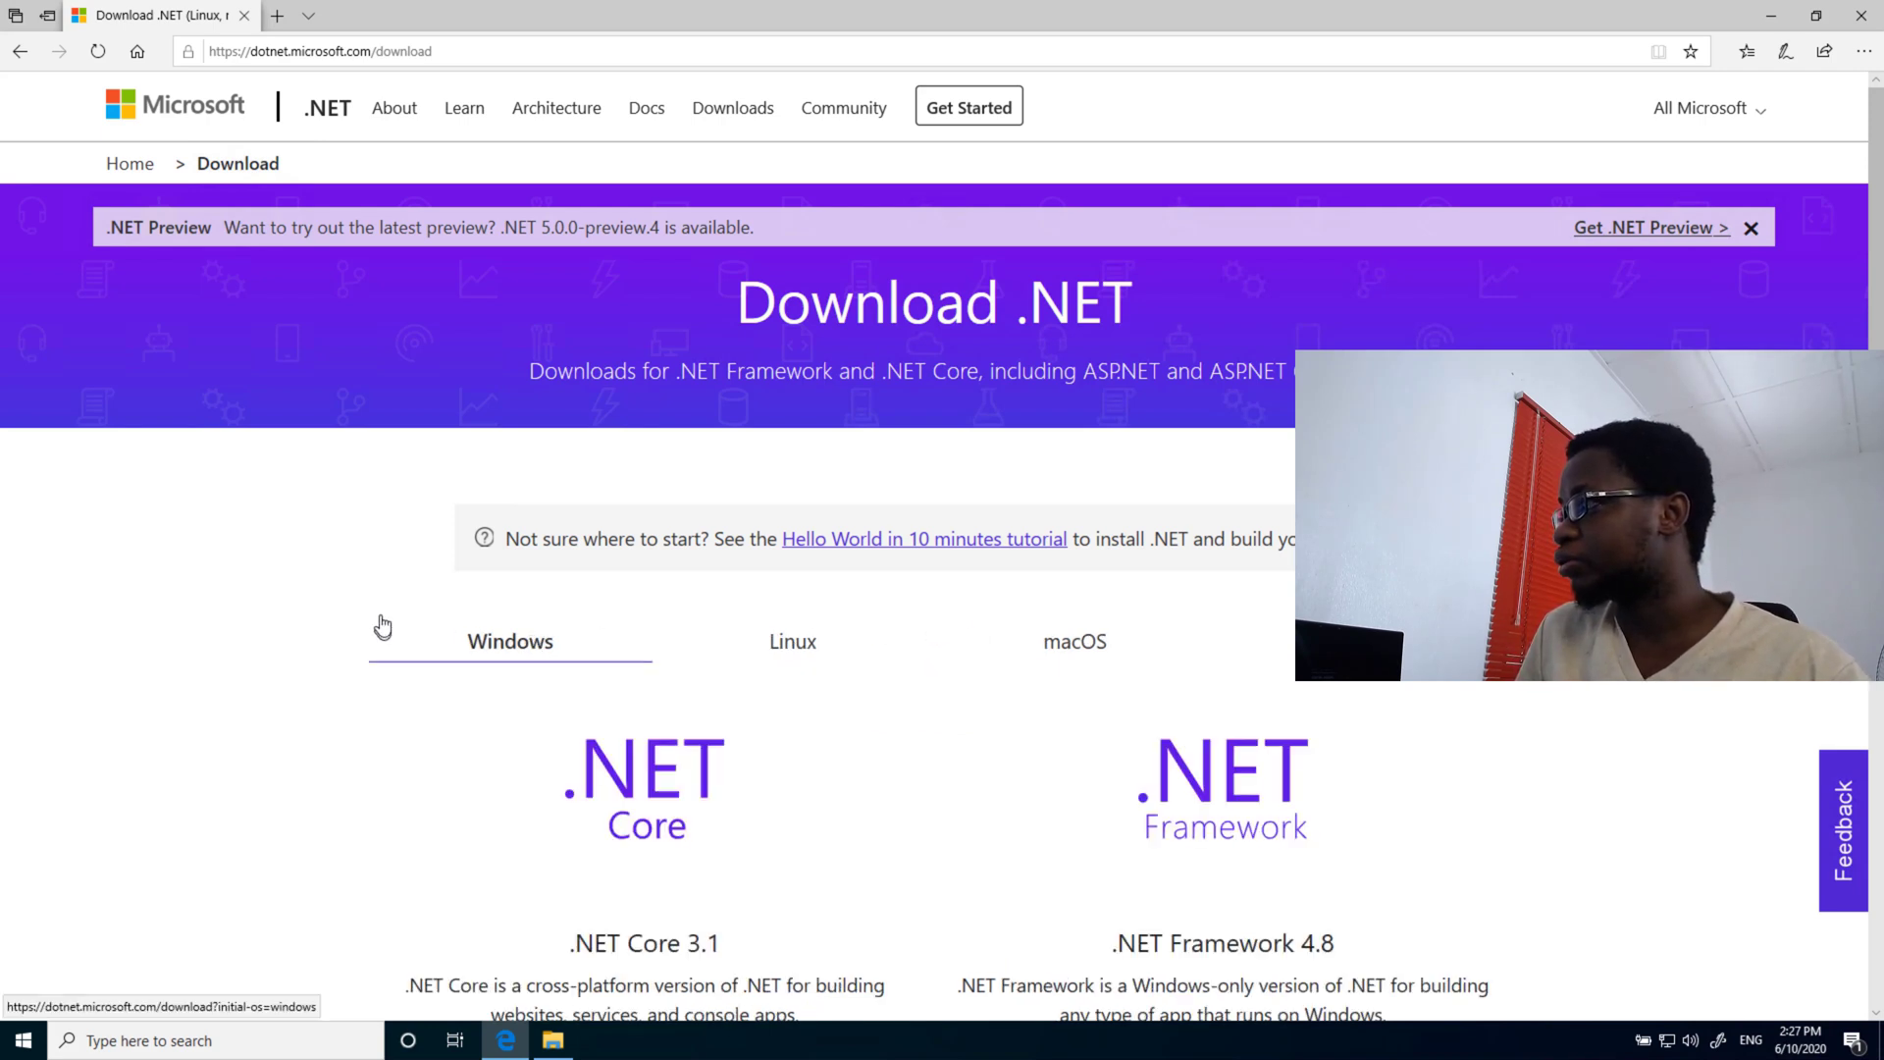
scroll(433, 736, "down", 3)
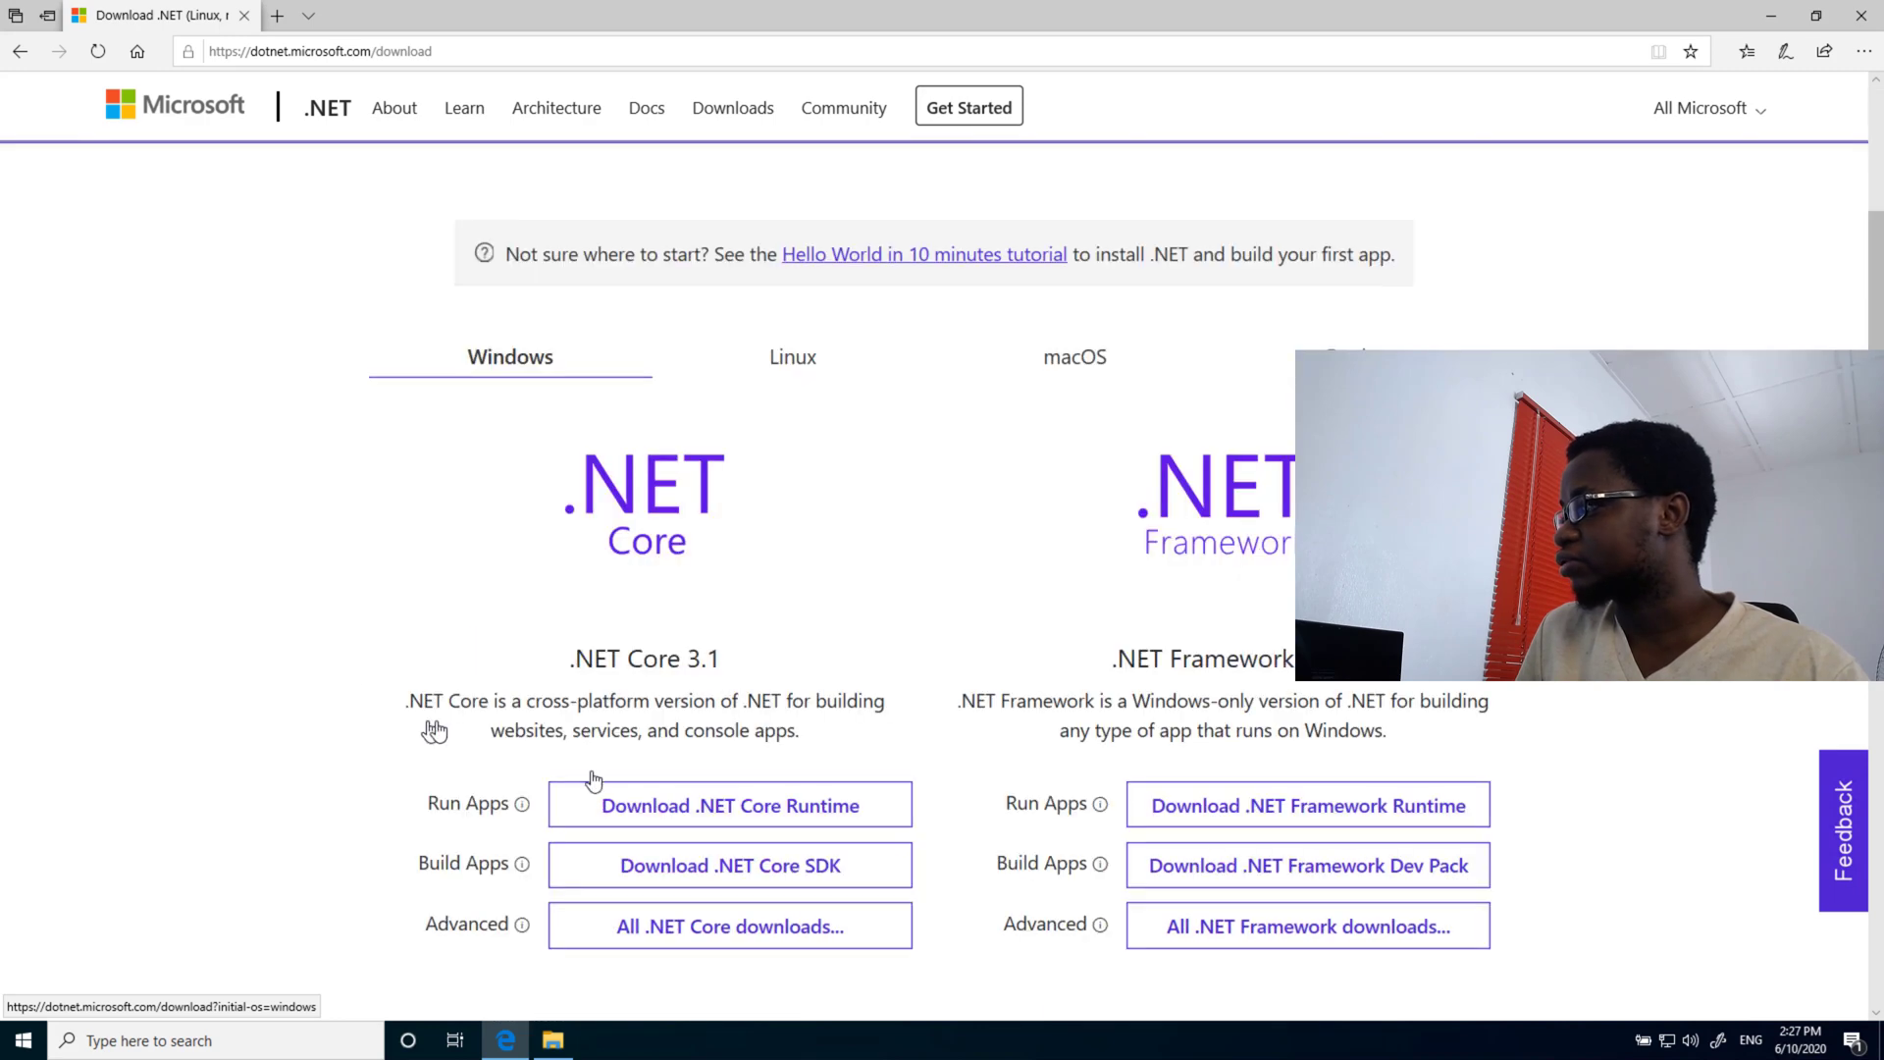
scroll(663, 862, "down", 3)
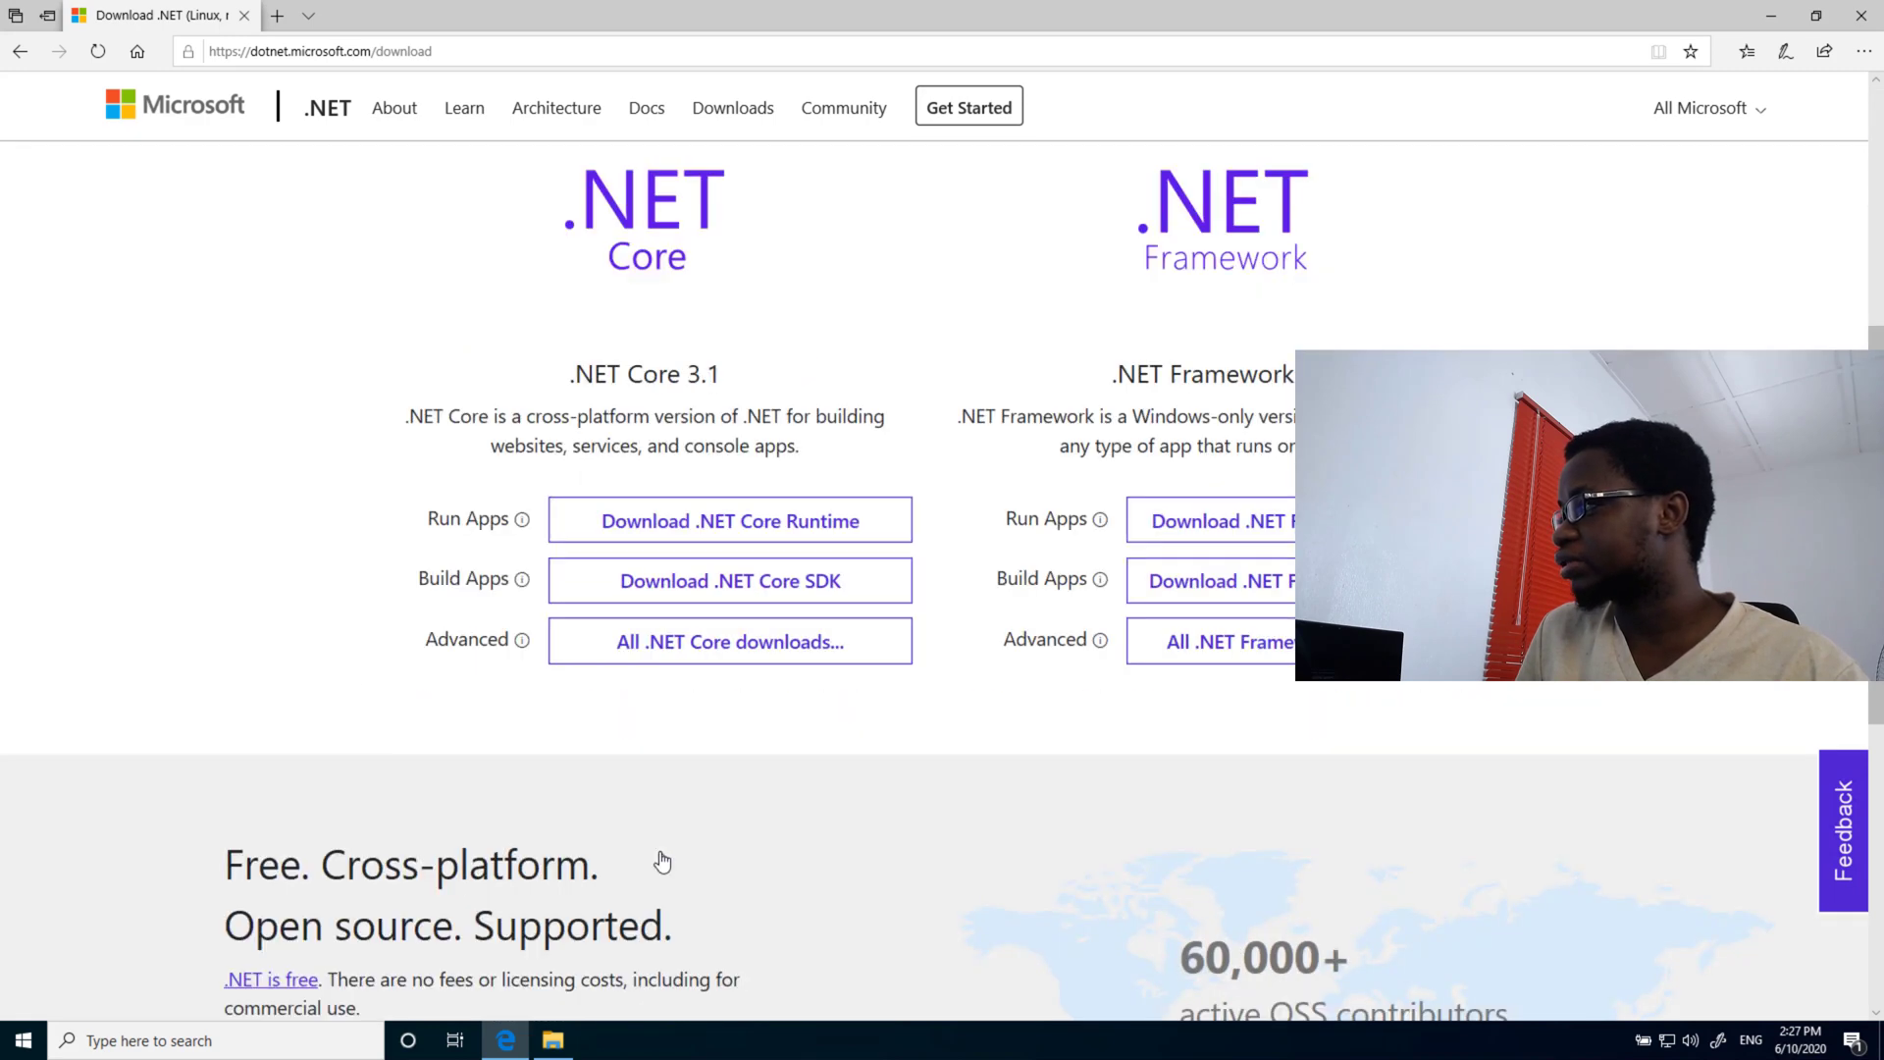
left_click(709, 583)
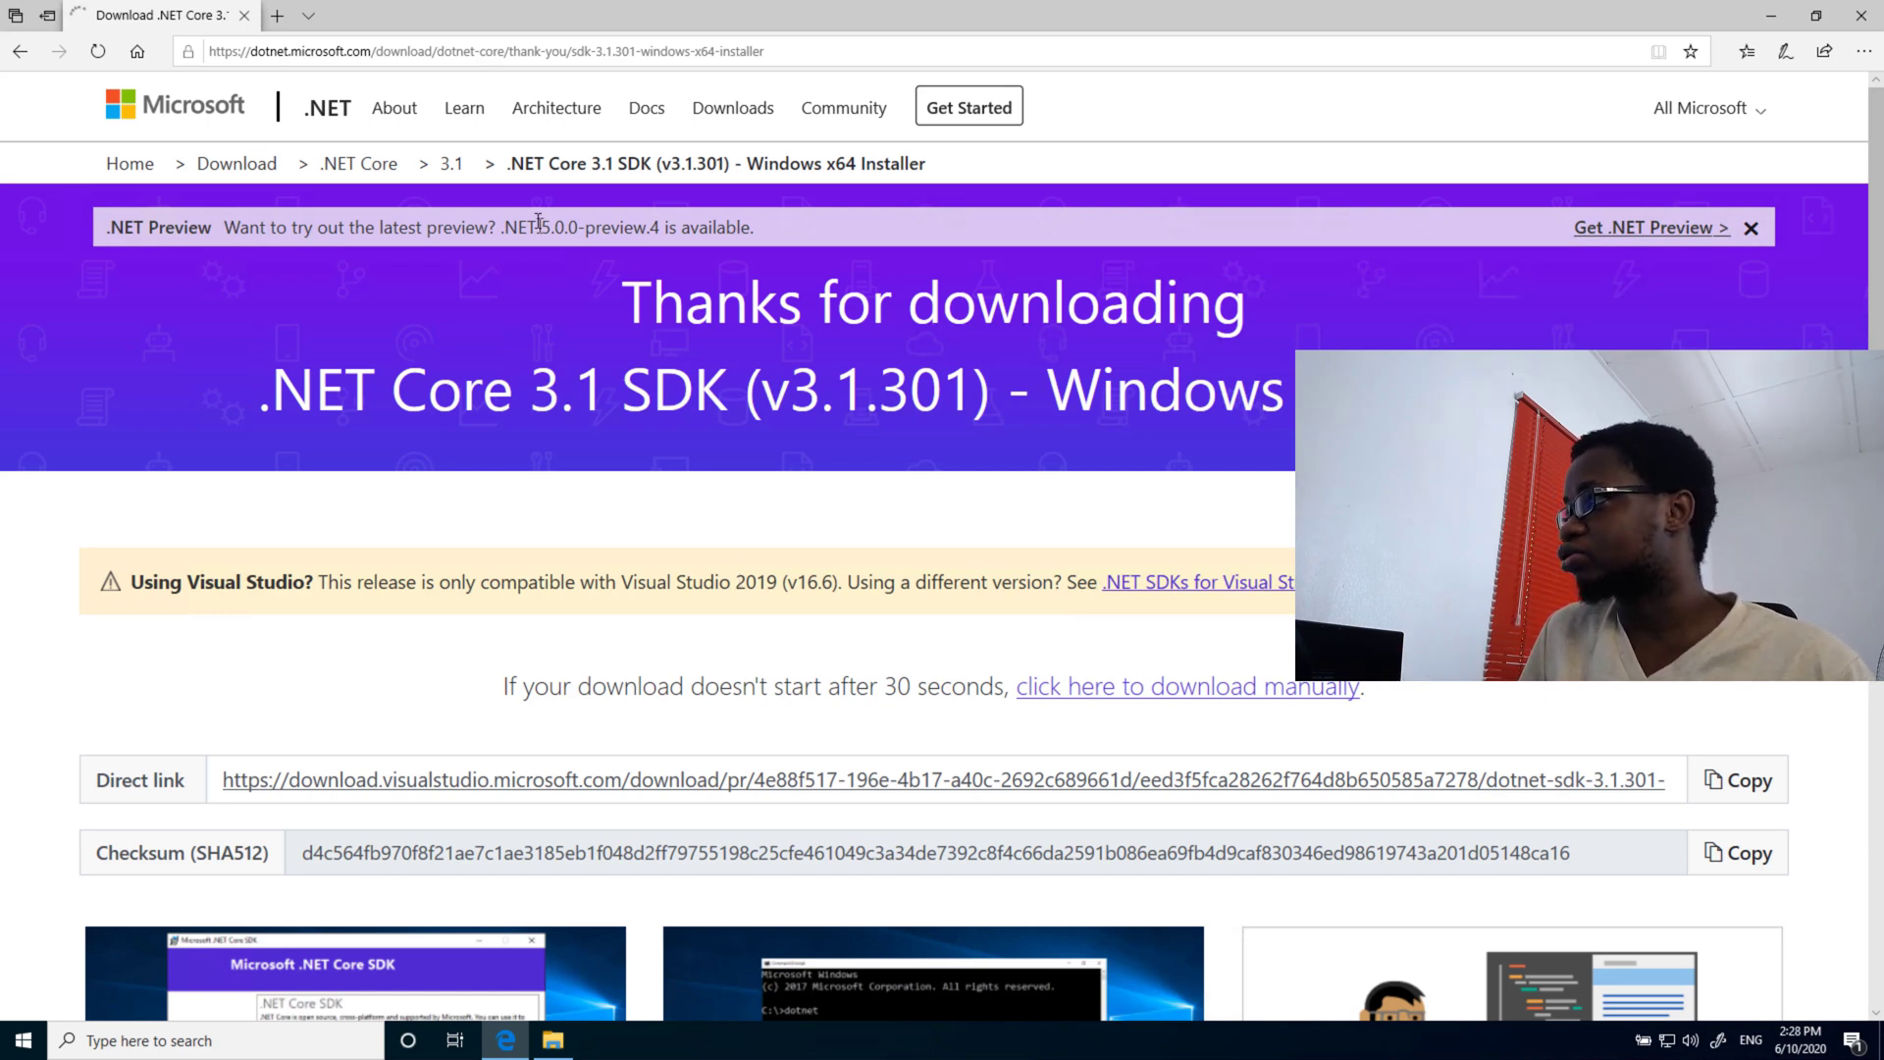
- Open code.visualstudio.com in a new tab, then return to the .NET SDK download tab
left_click(280, 18)
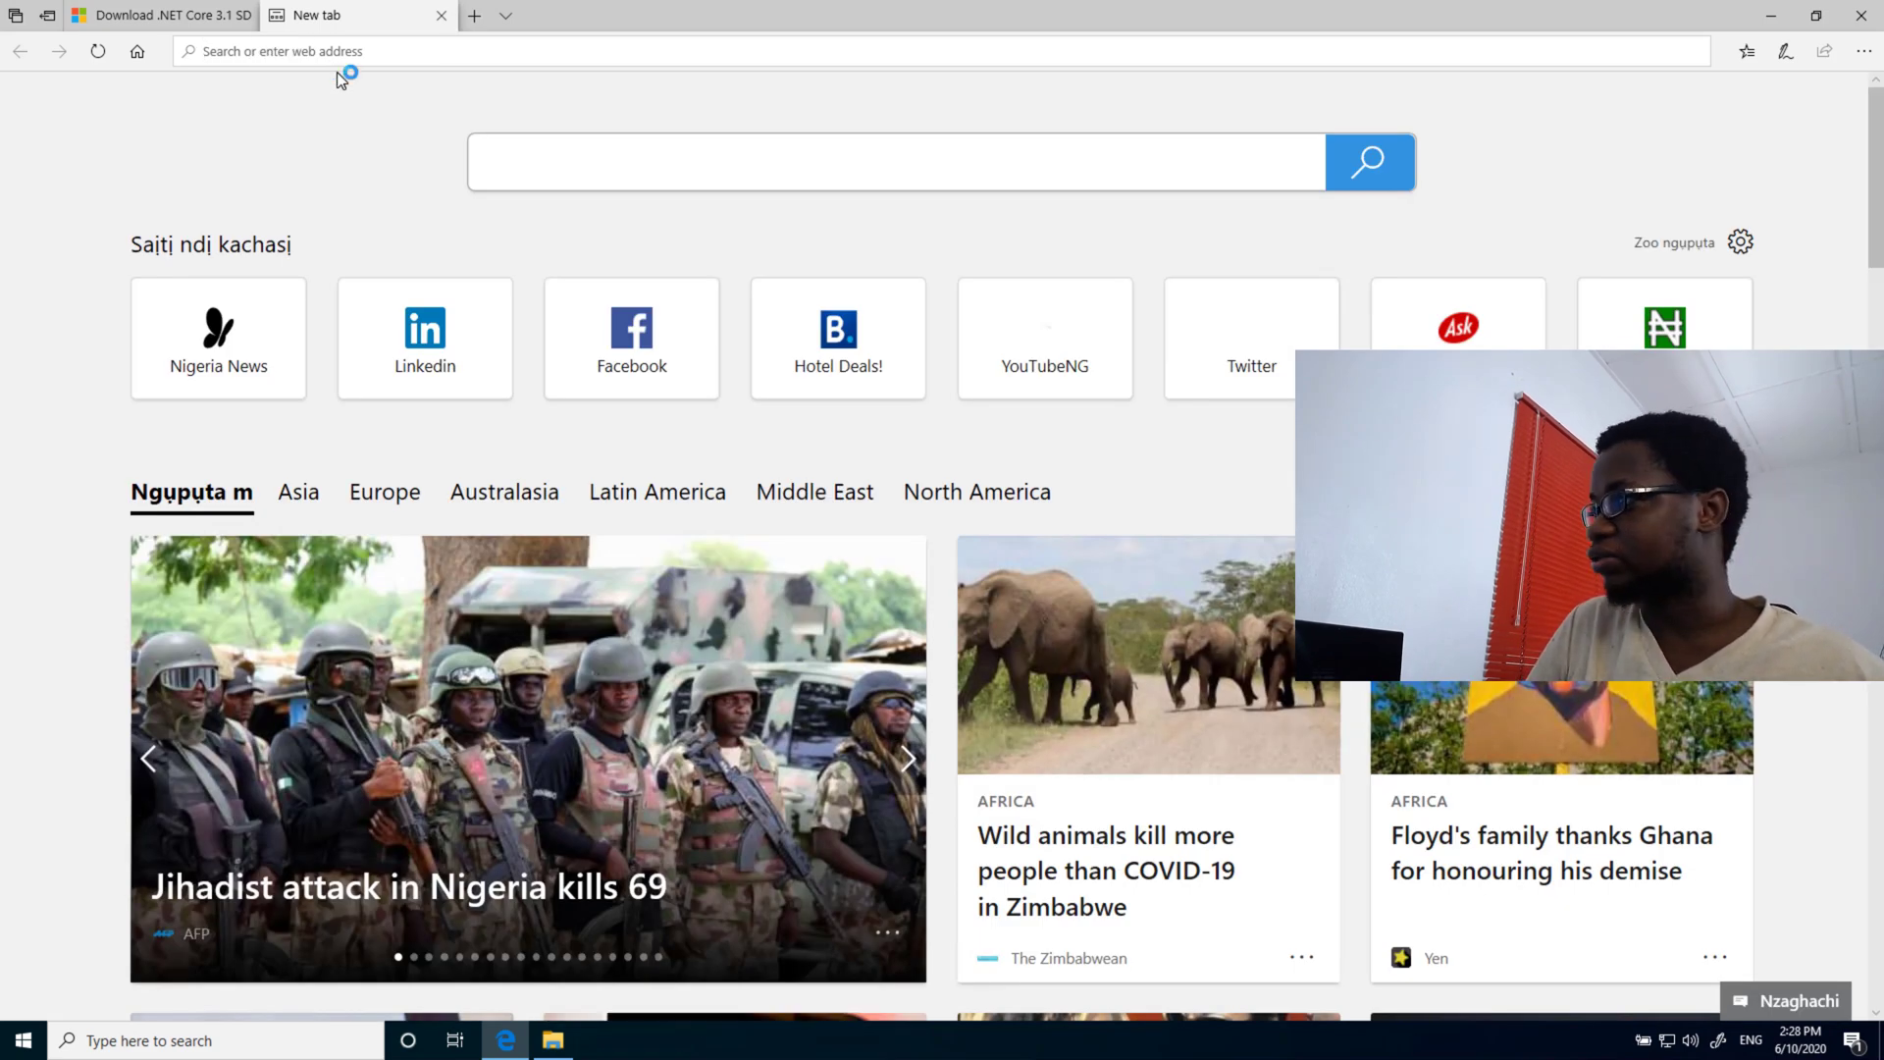
type("dode.visualstudio.com/")
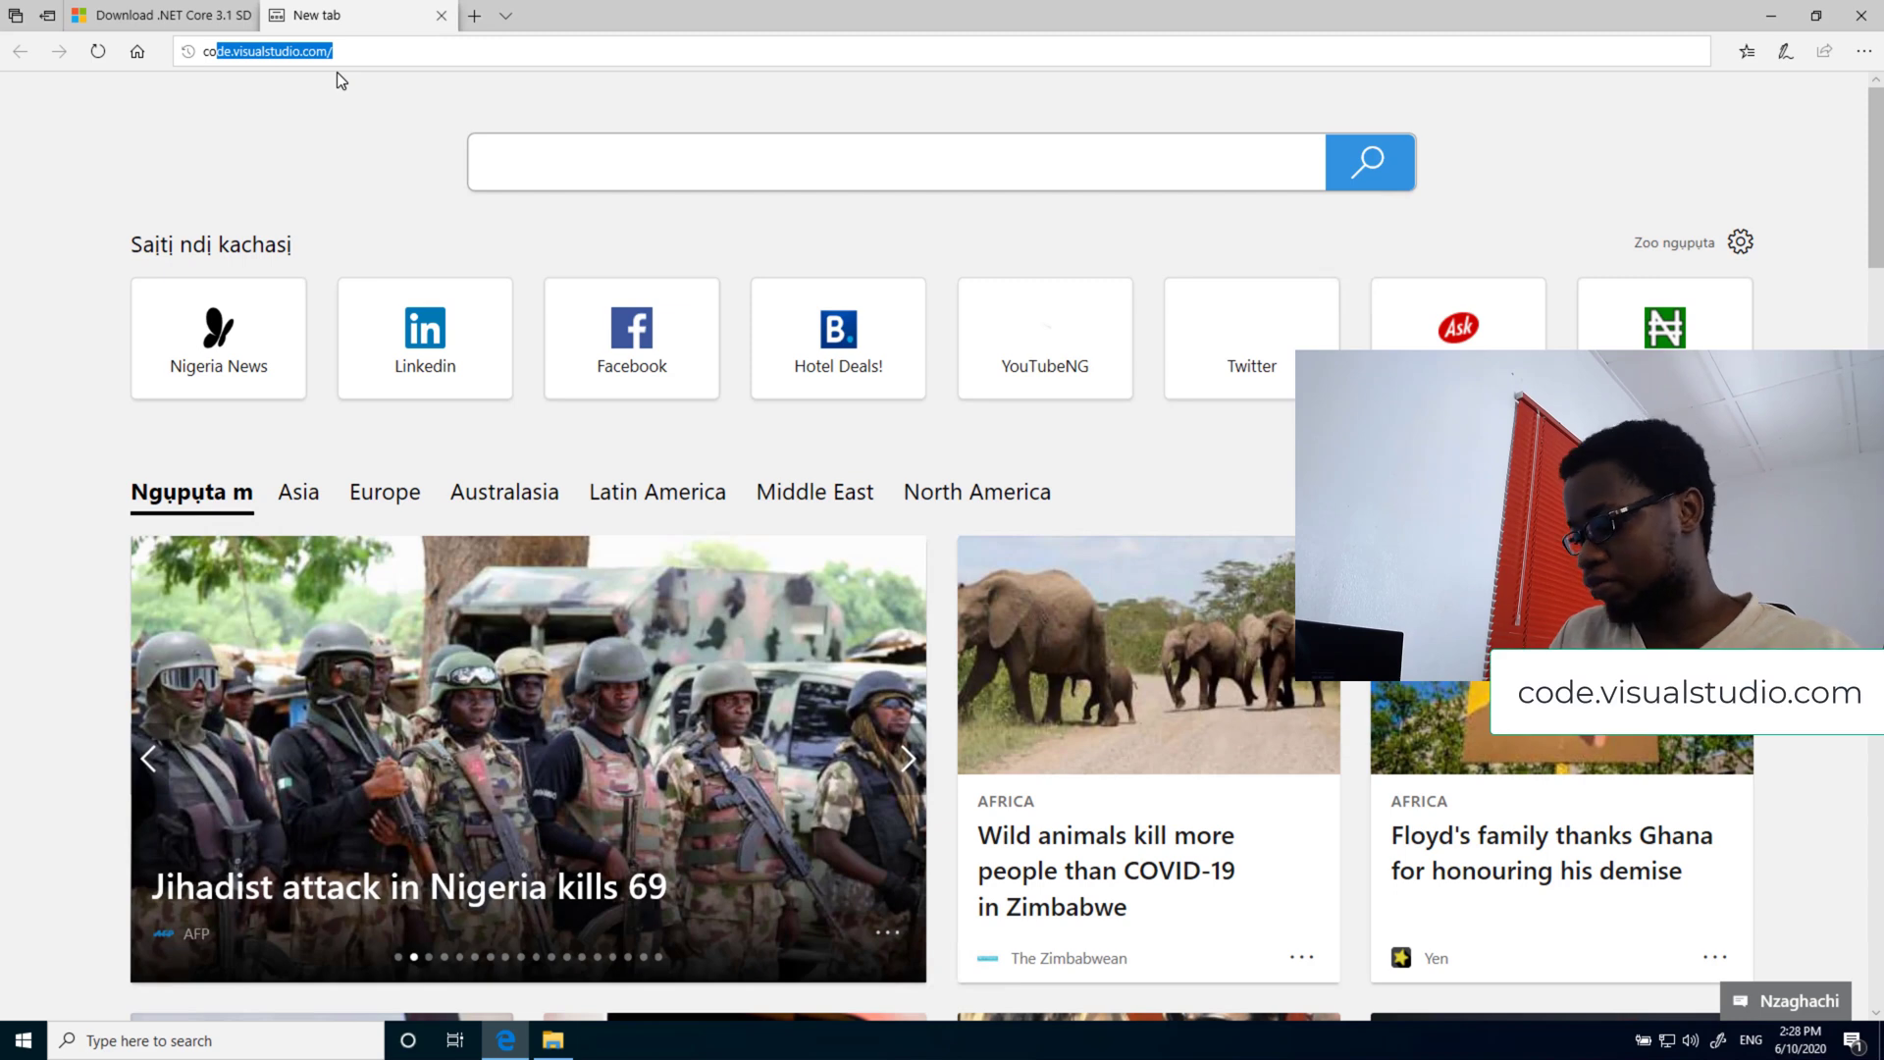
key("Return")
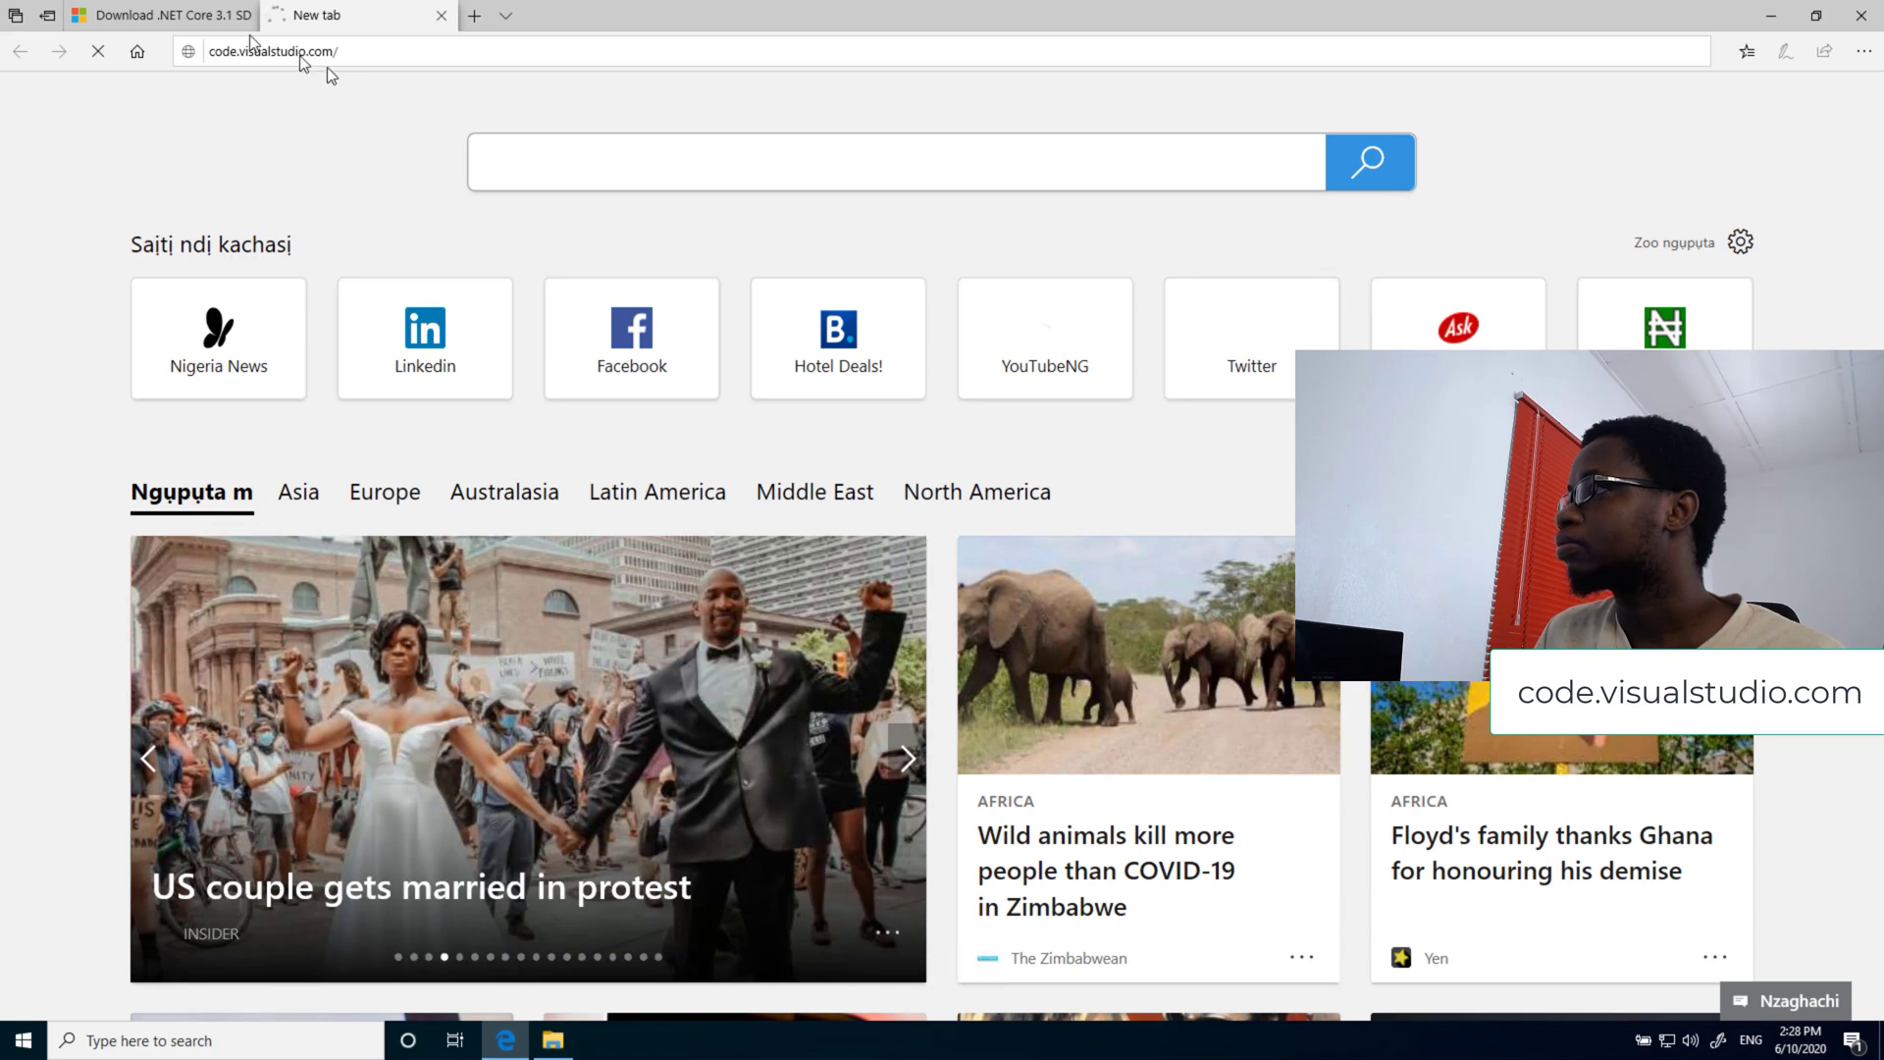
left_click(206, 19)
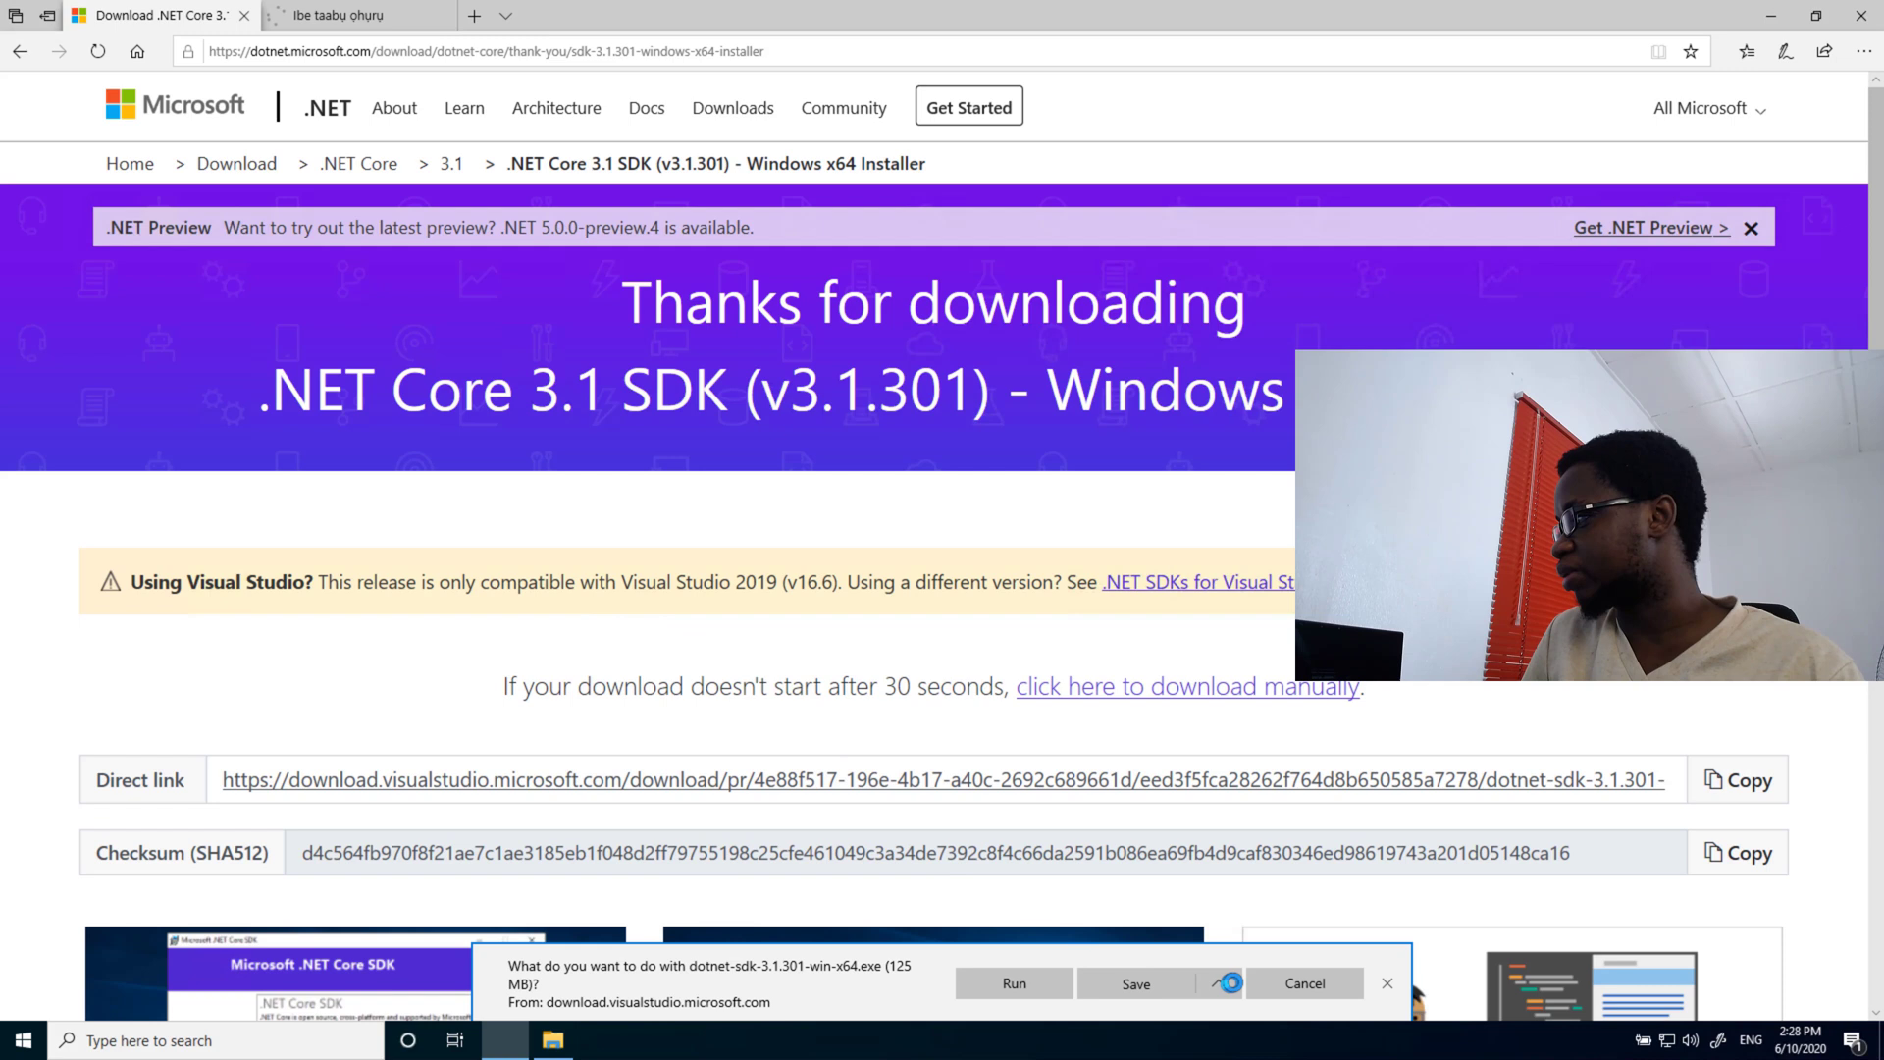
- Handle the SDK prompt, download VS Code for Windows, then close Edge with Alt+F4
left_click(1292, 985)
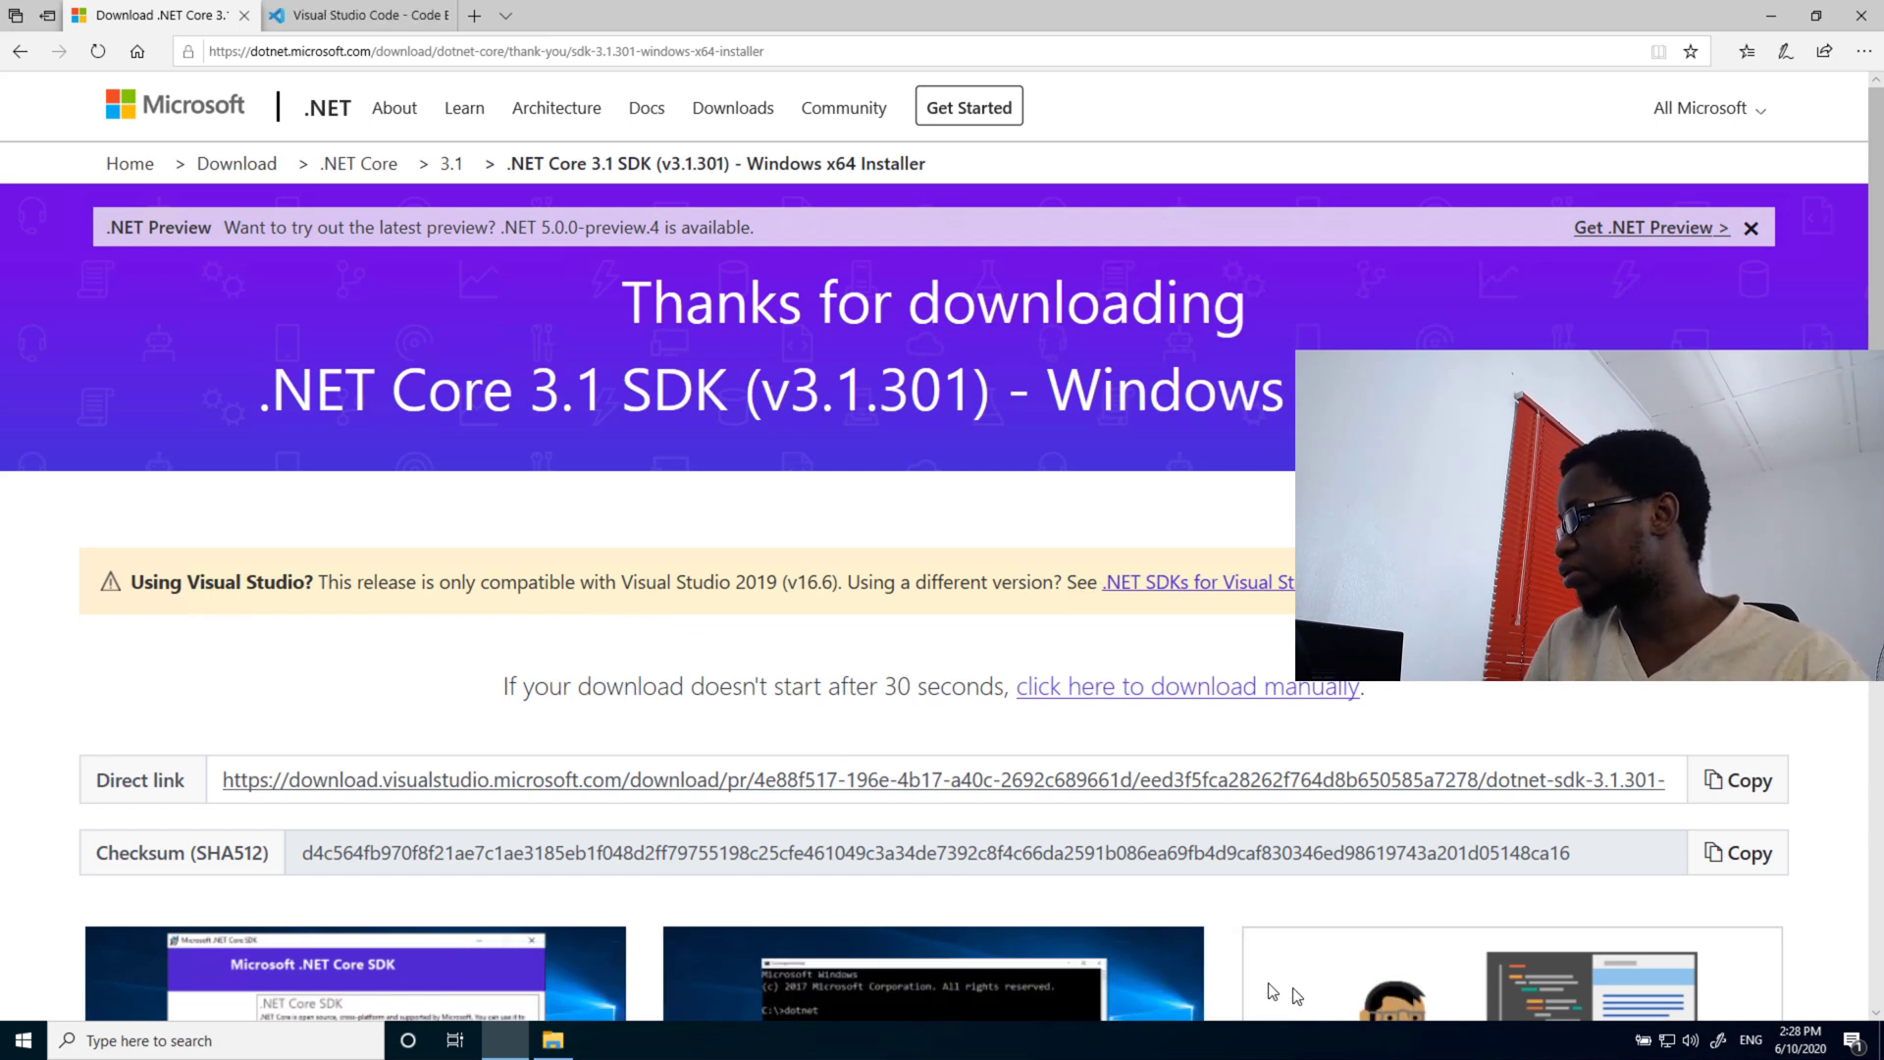
left_click(369, 20)
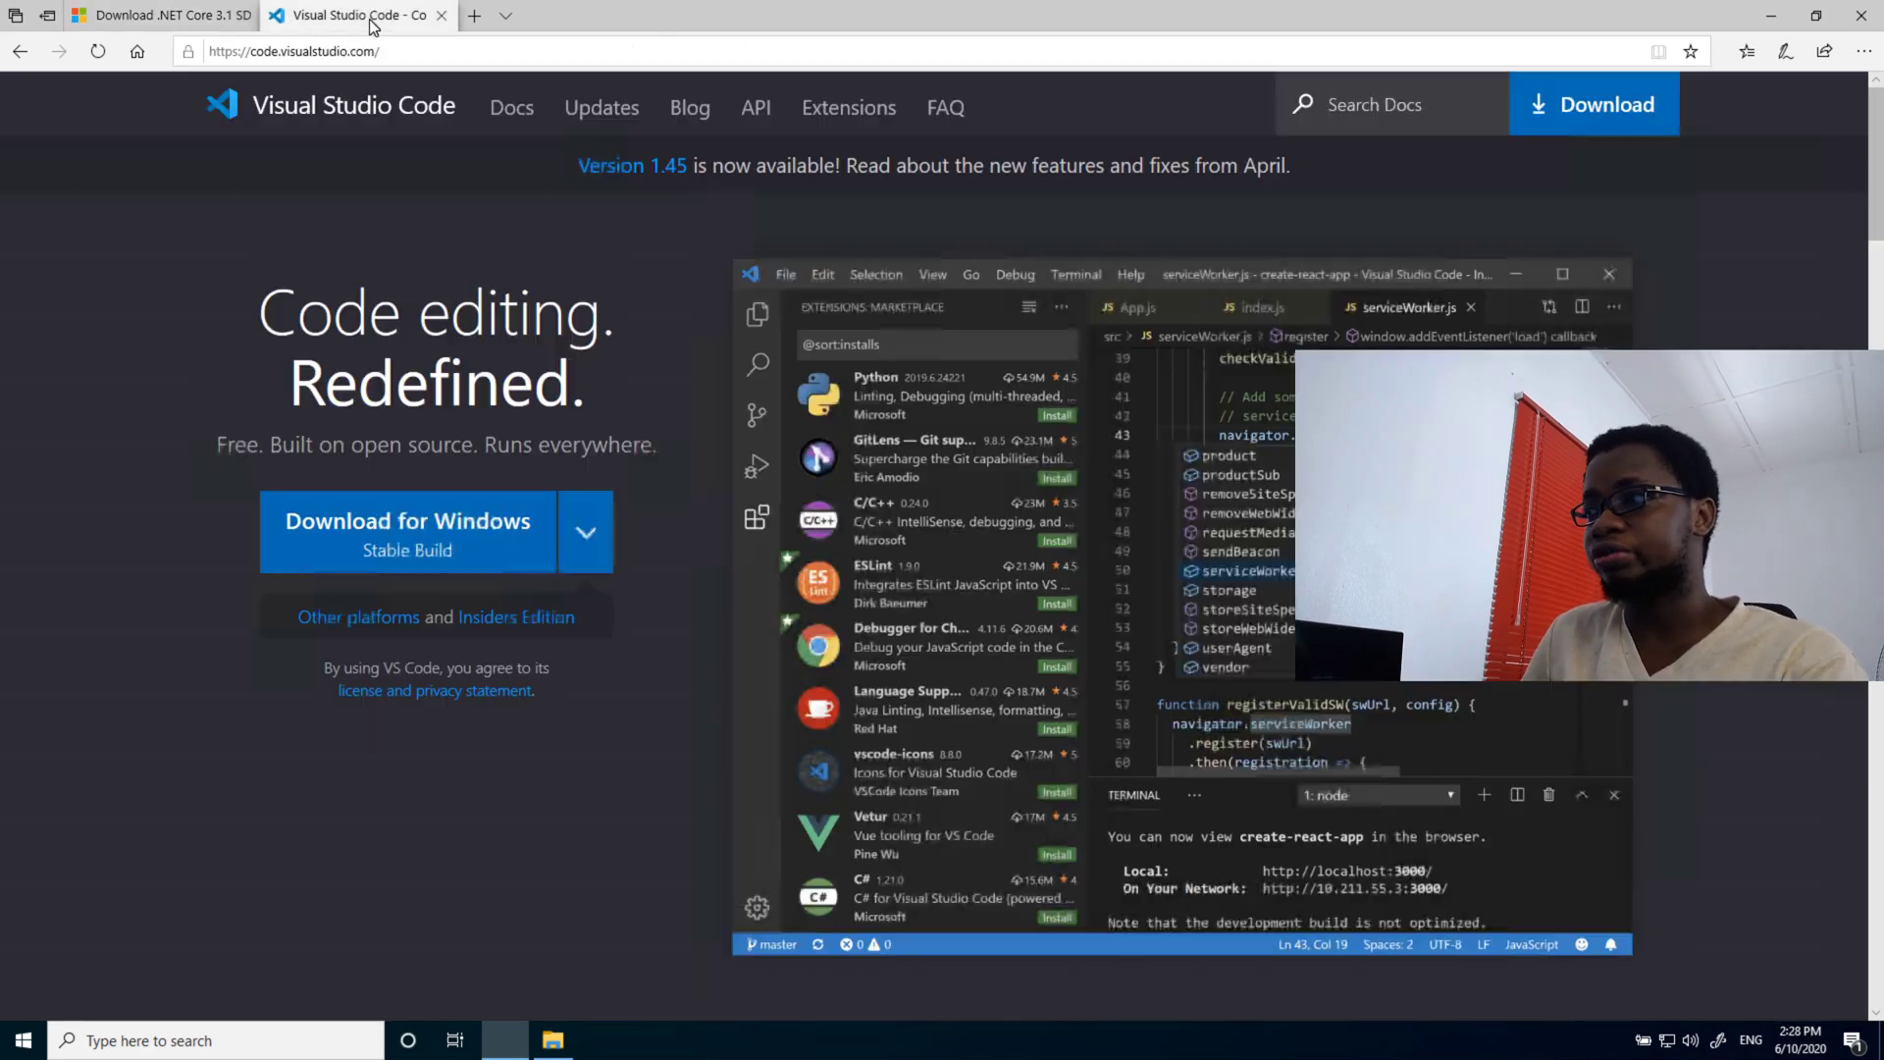
left_click(429, 545)
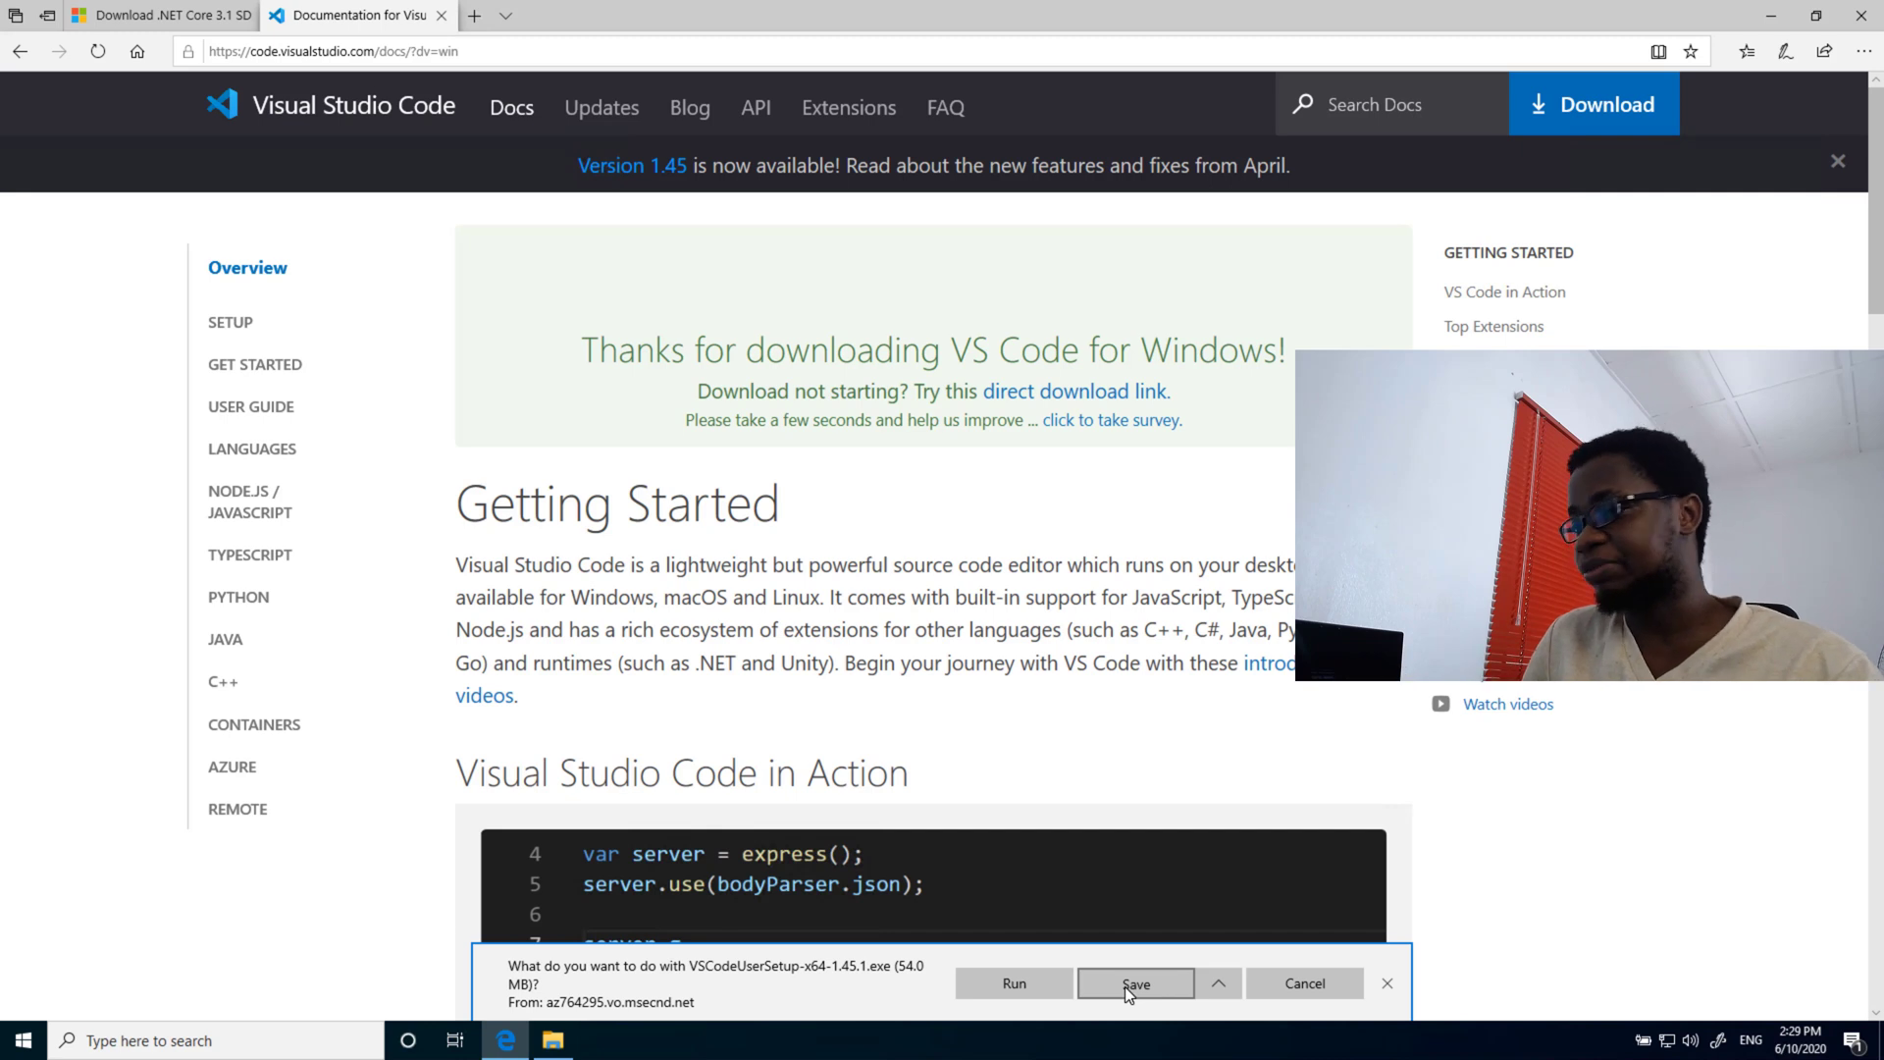
left_click(1293, 984)
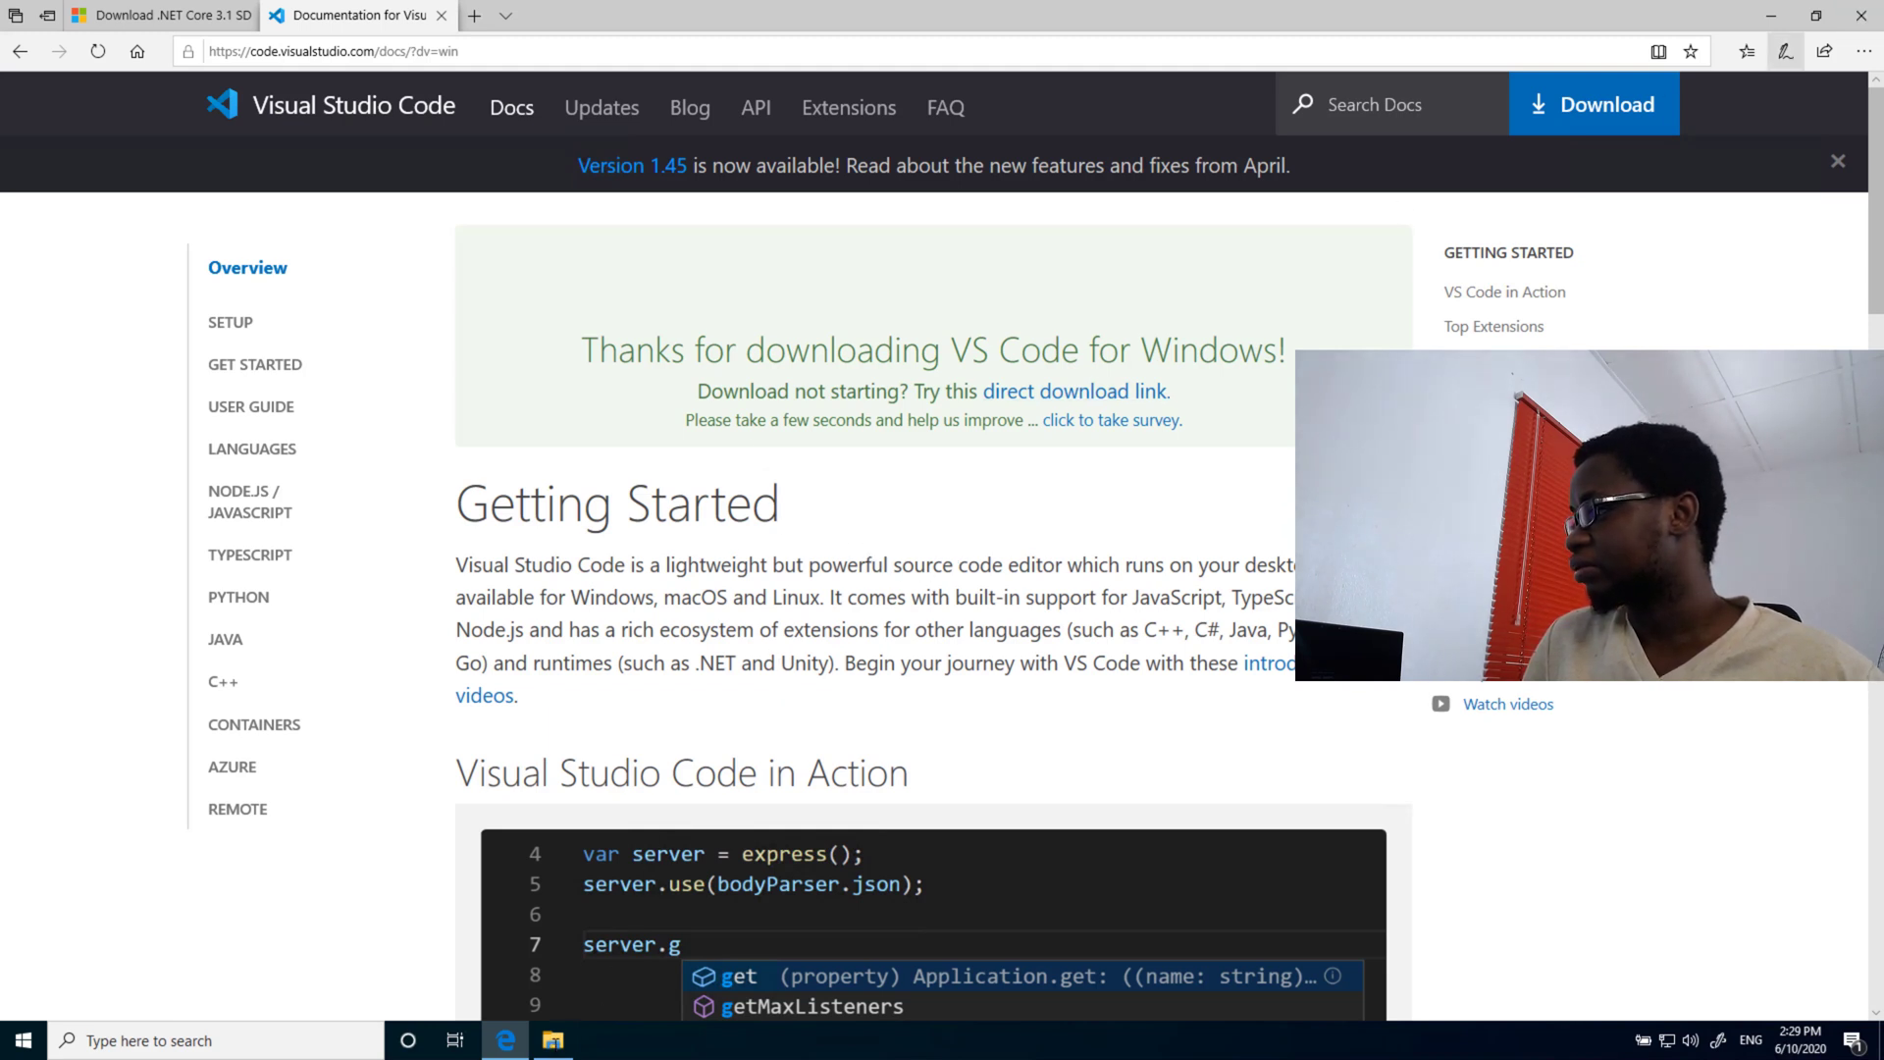
key("alt+F4")
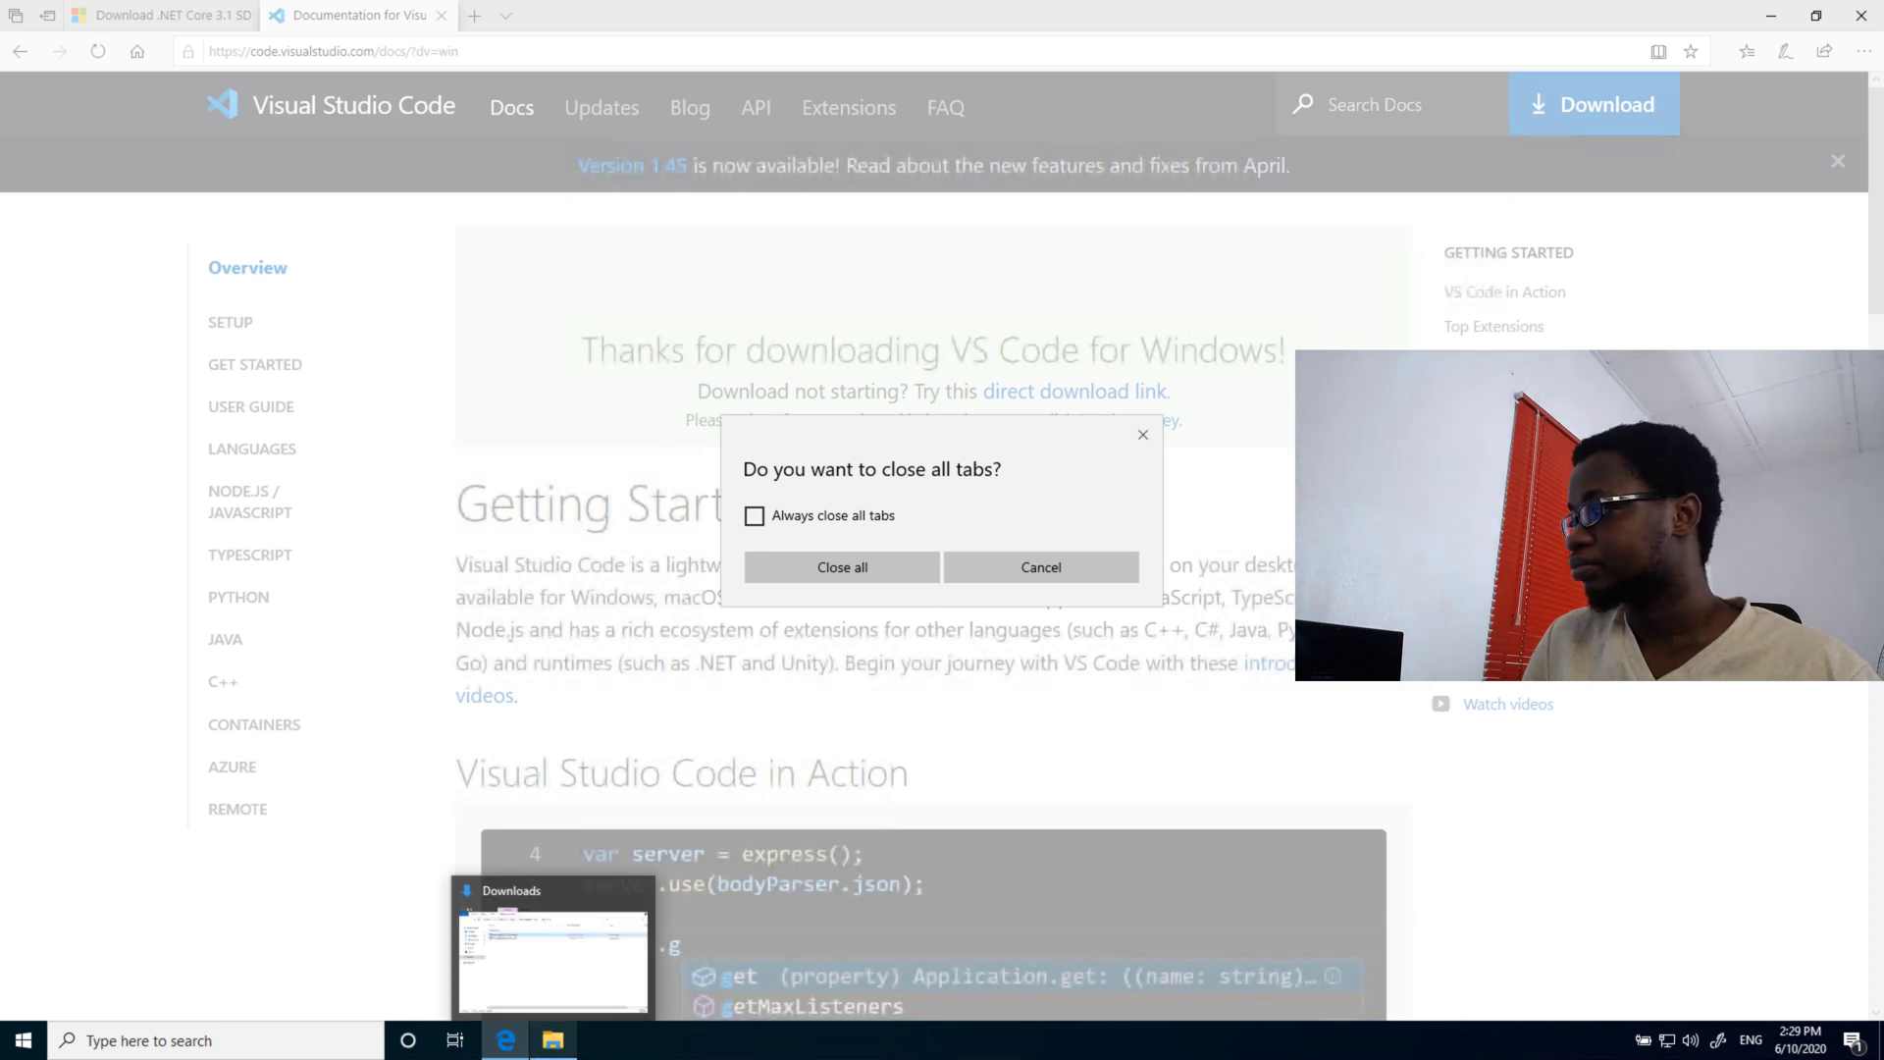
- Confirm closing all Edge tabs and run dotnet-sdk-3.1.301-win-x64 from the Downloads folder
left_click(797, 567)
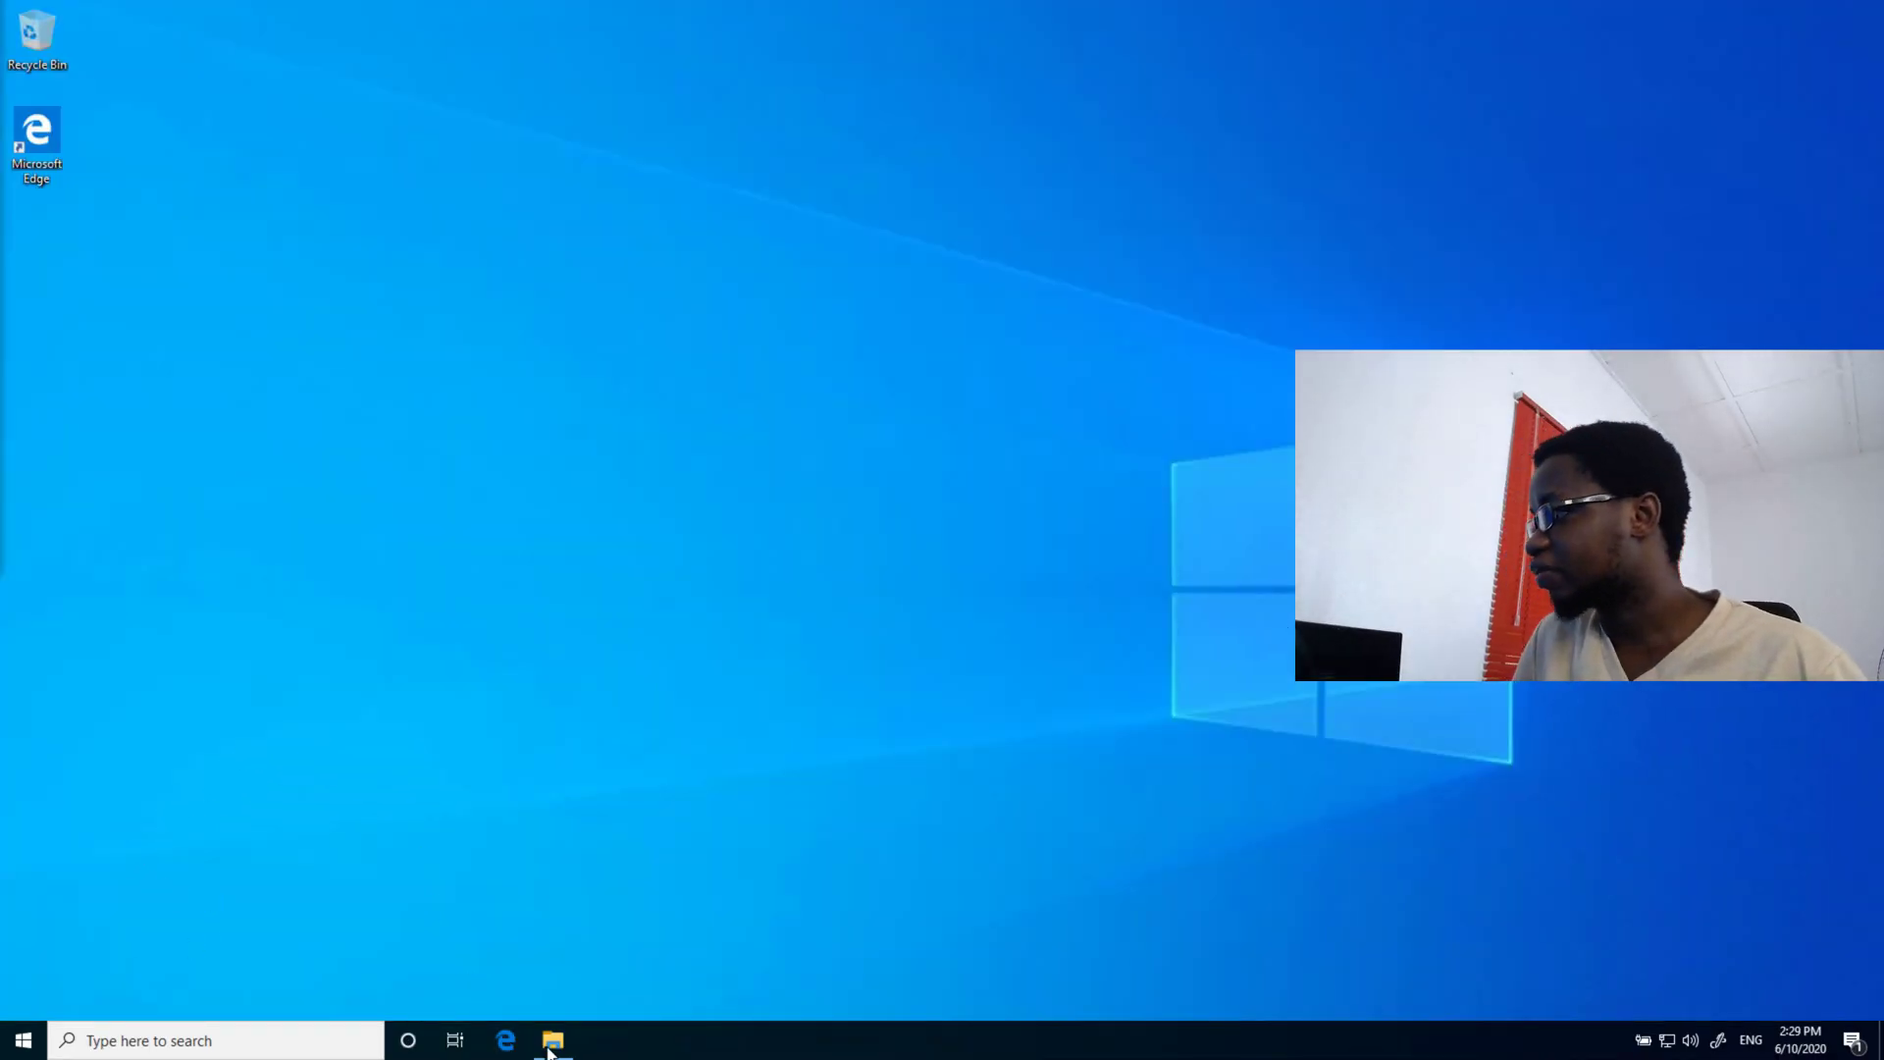
mouse_move(553, 1049)
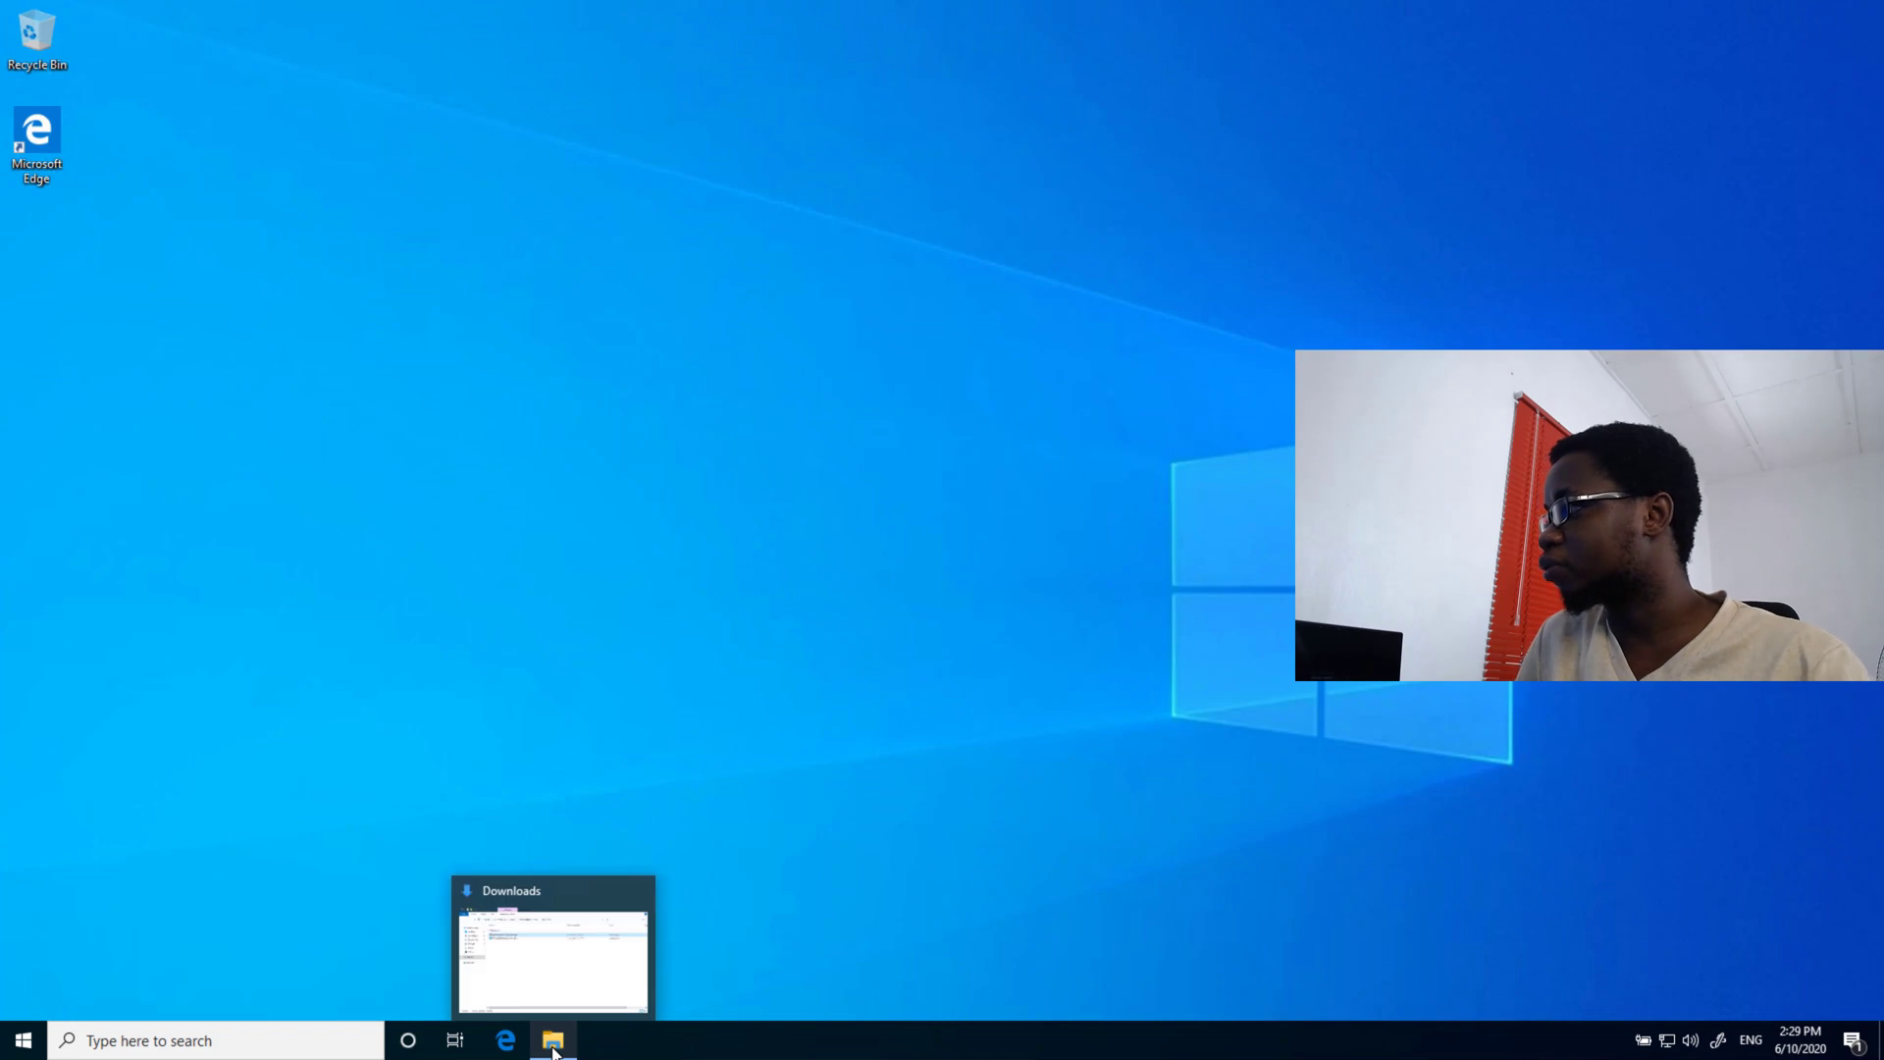
left_click(566, 986)
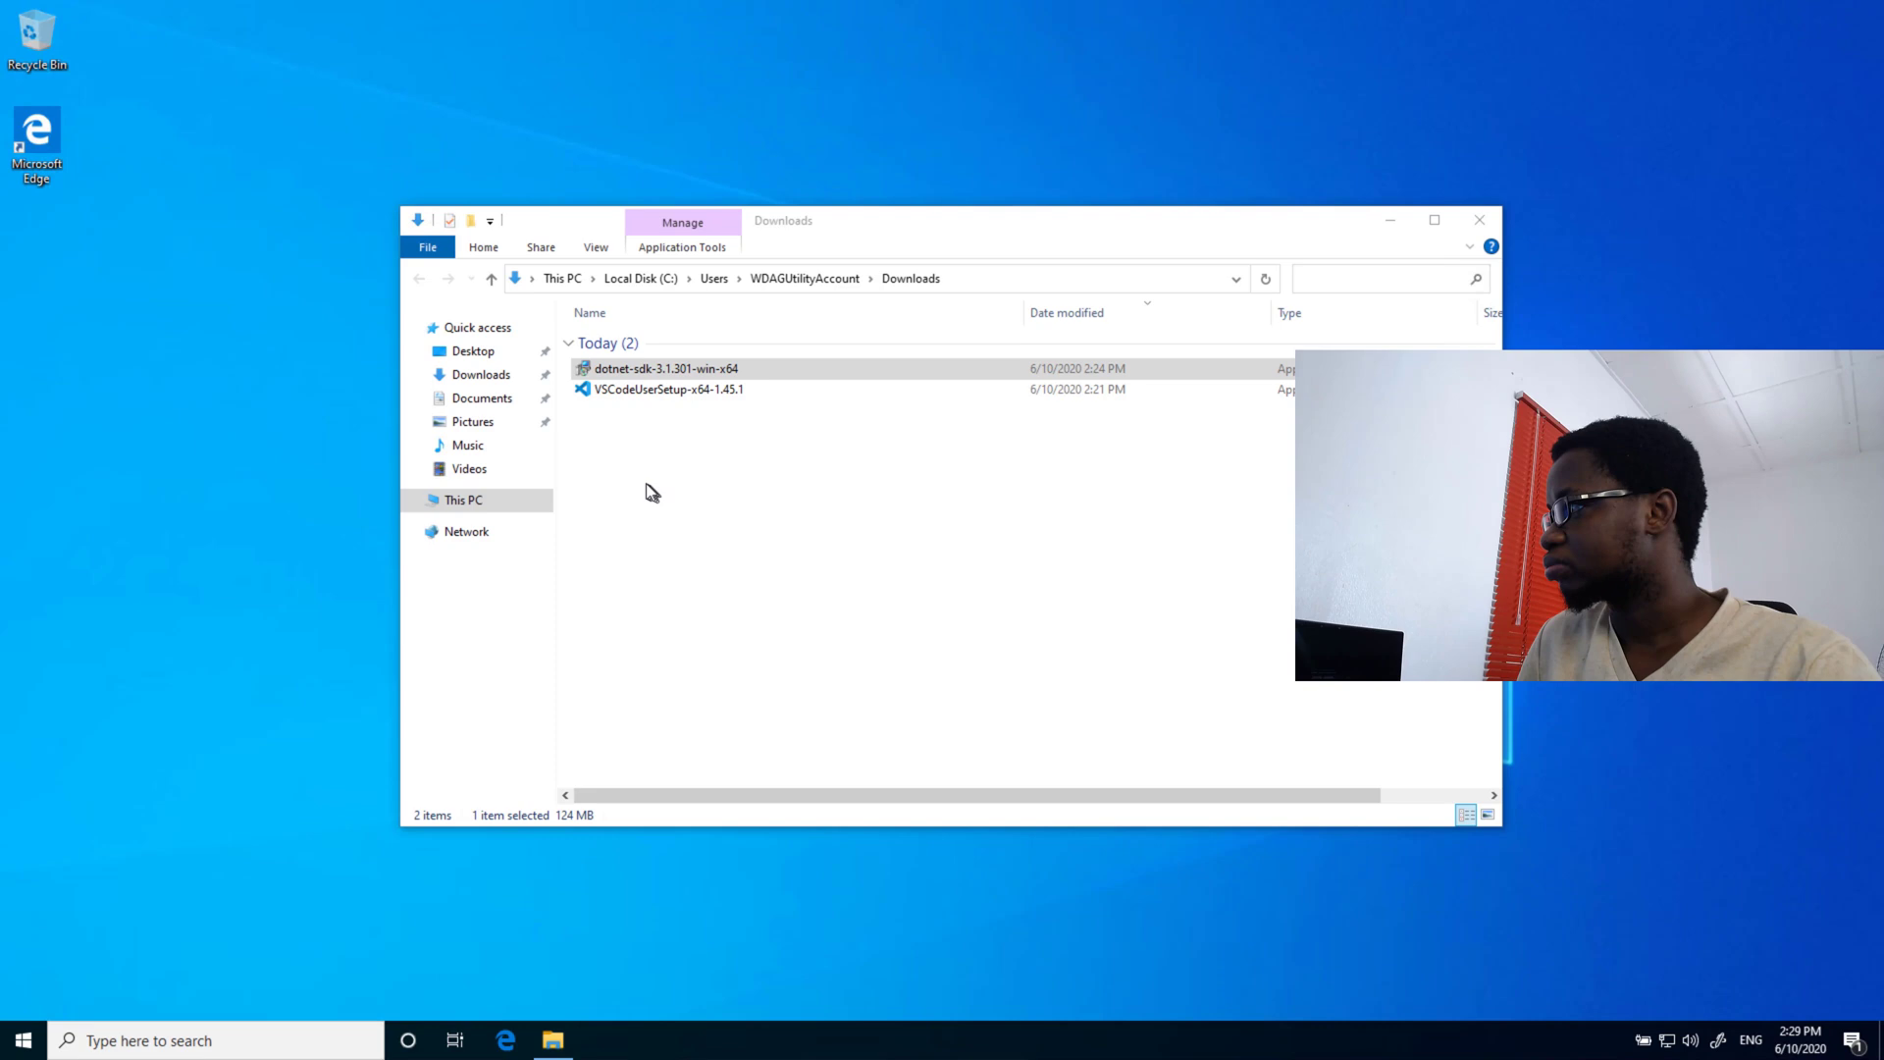
left_click(659, 374)
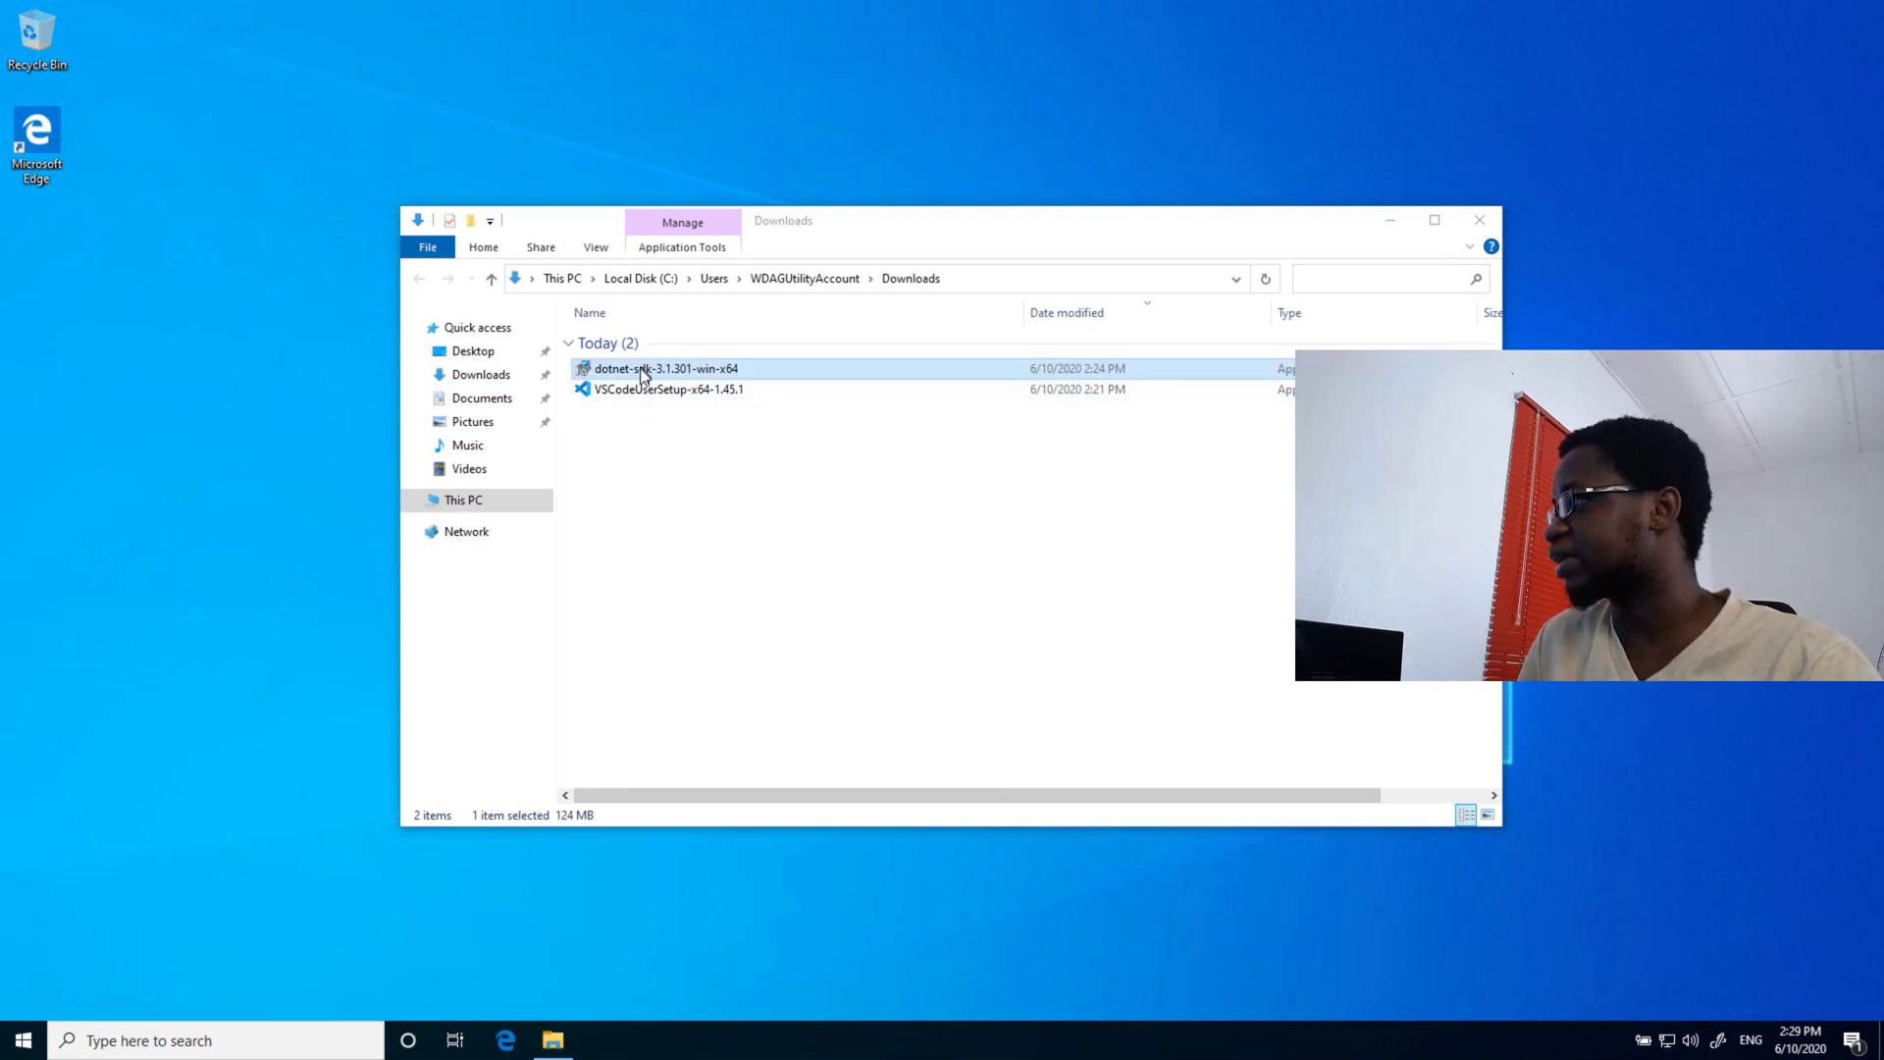
double_click(643, 374)
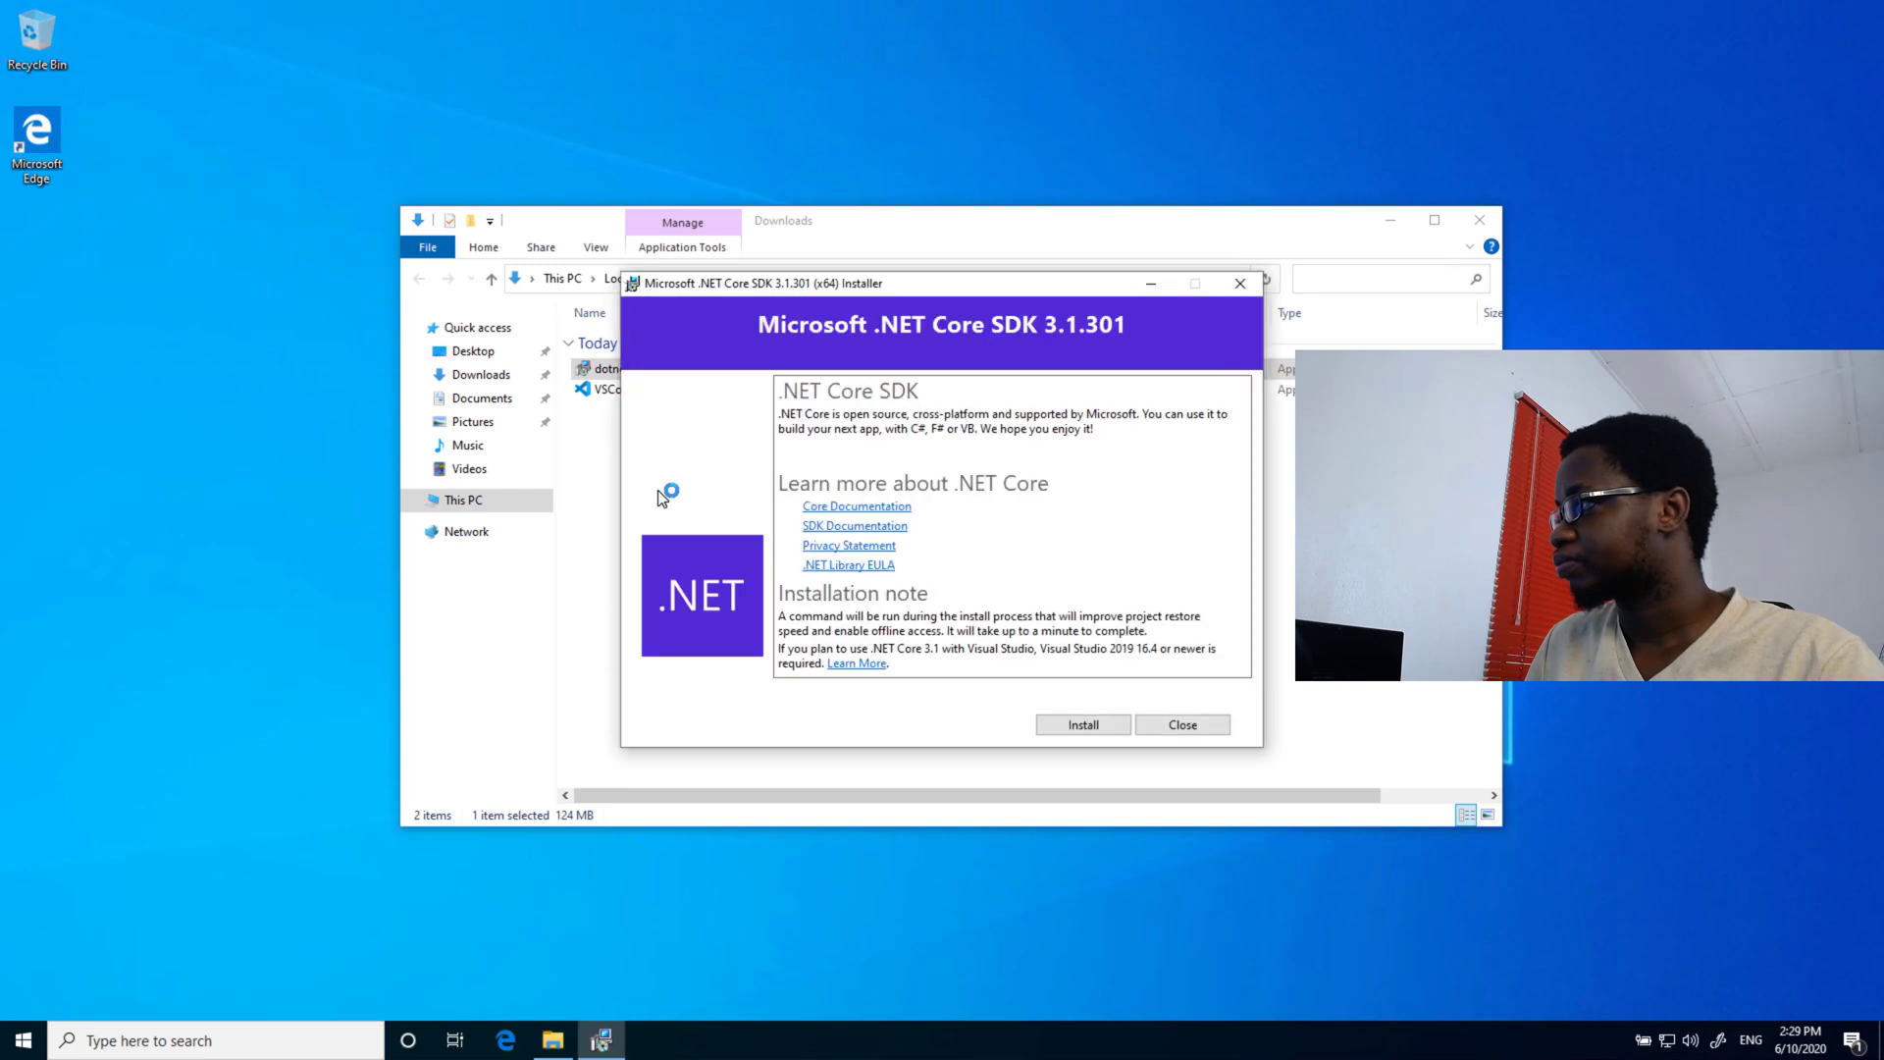
- Install .NET Core SDK 3.1.301, close the installer on success, and deselect the file
left_click(1096, 734)
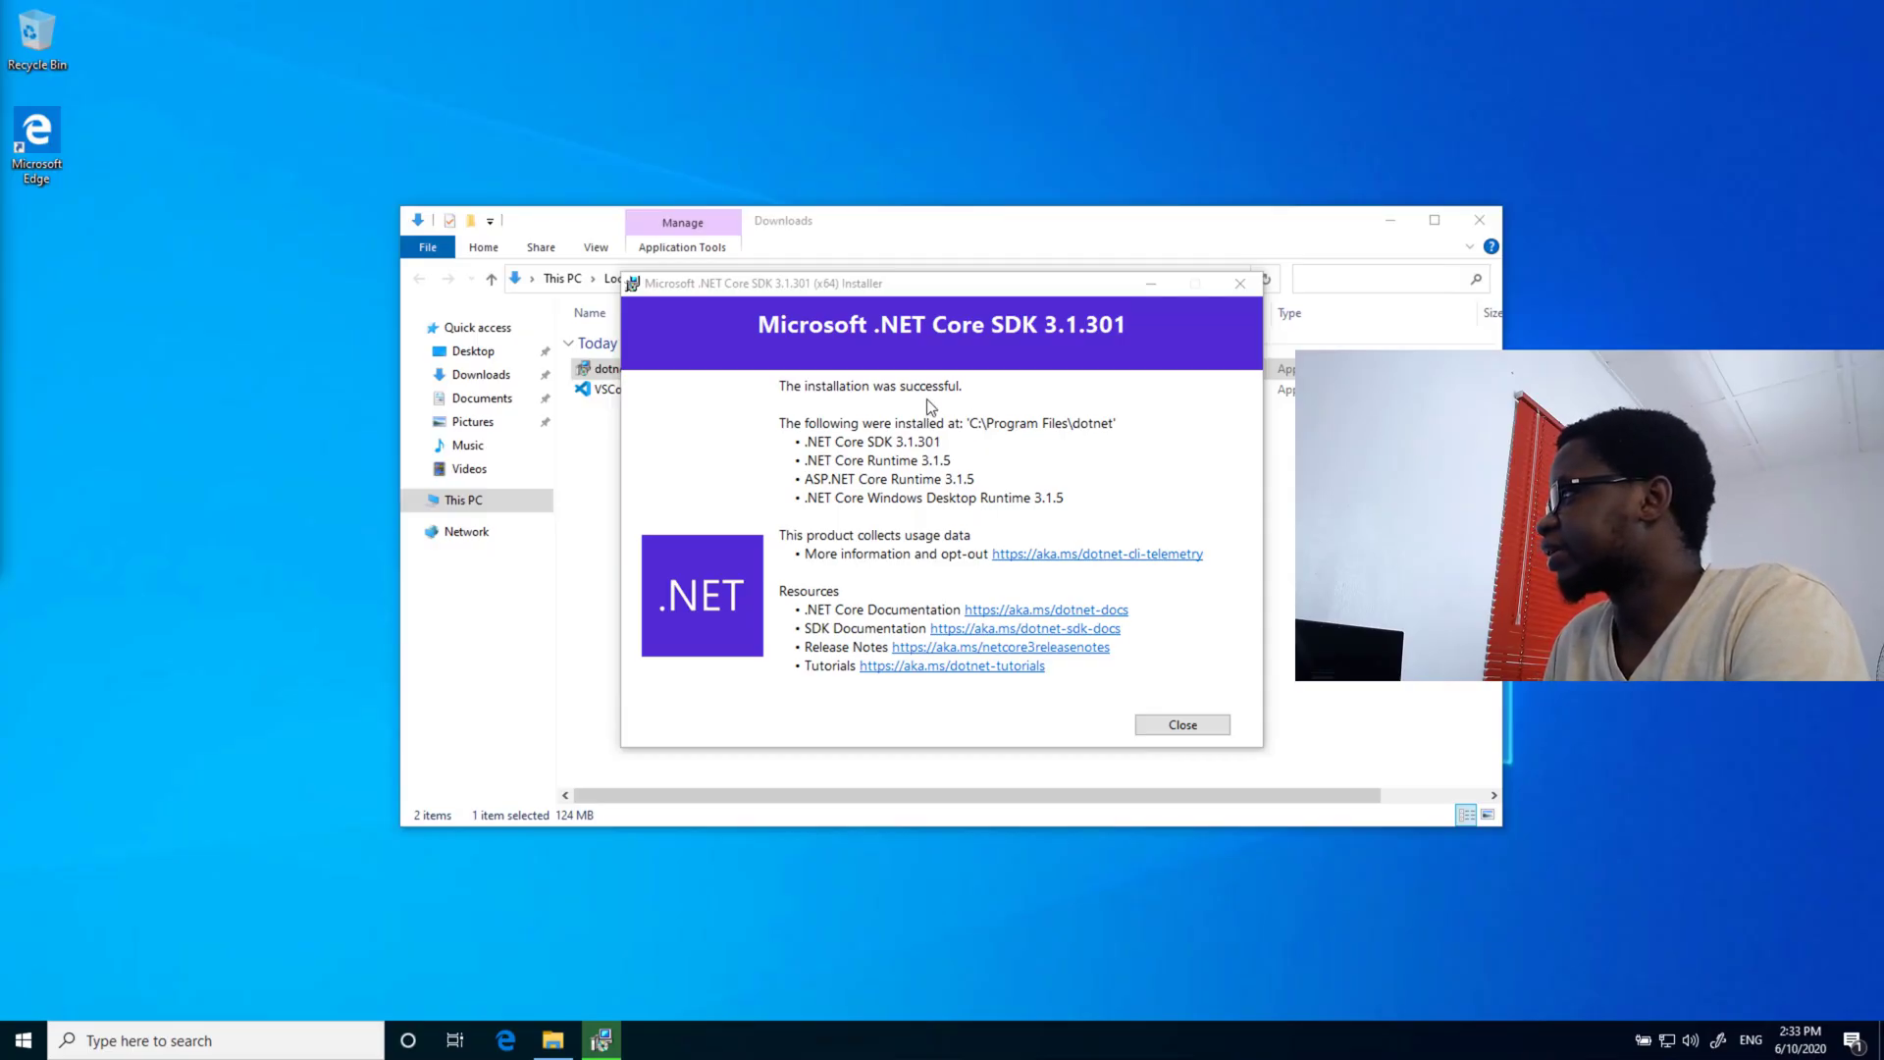
left_click(1183, 726)
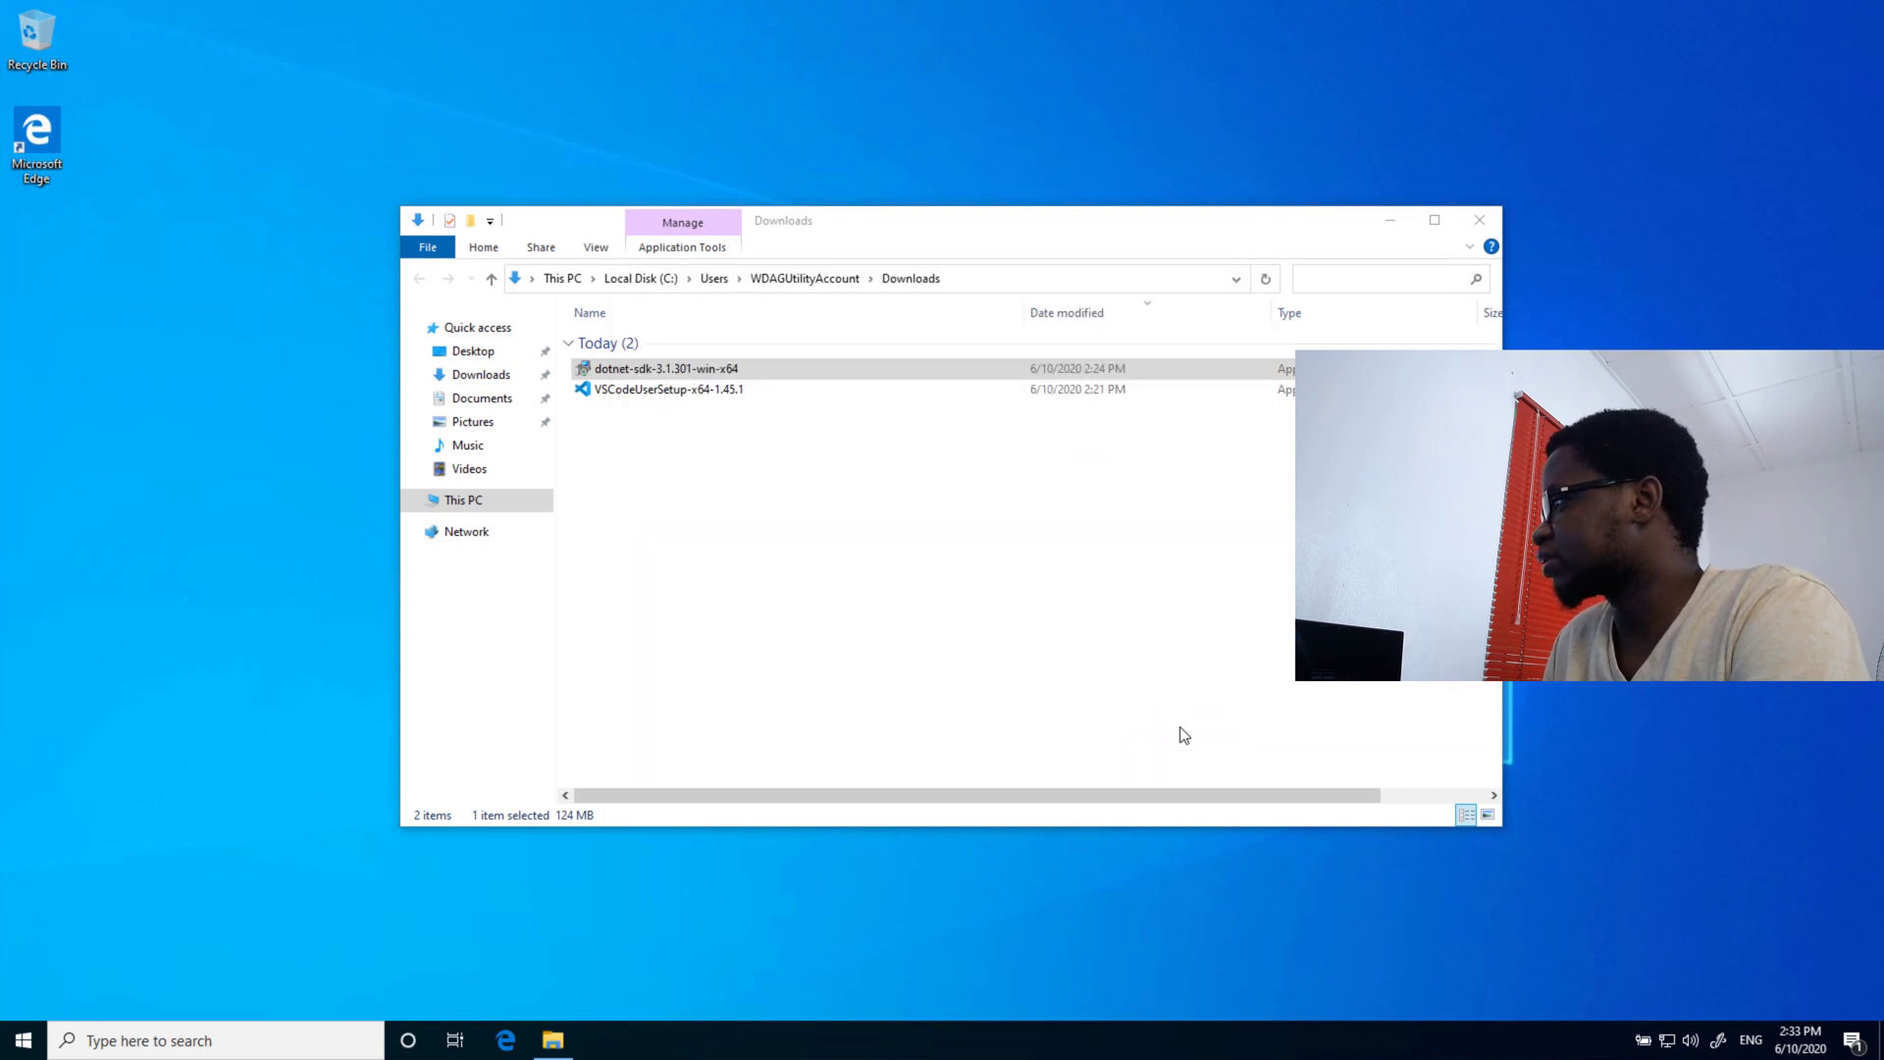
left_click(673, 450)
- Run VSCodeUserSetup-x64-1.45.1, accept the license, and keep the default install and Start Menu folders
double_click(666, 389)
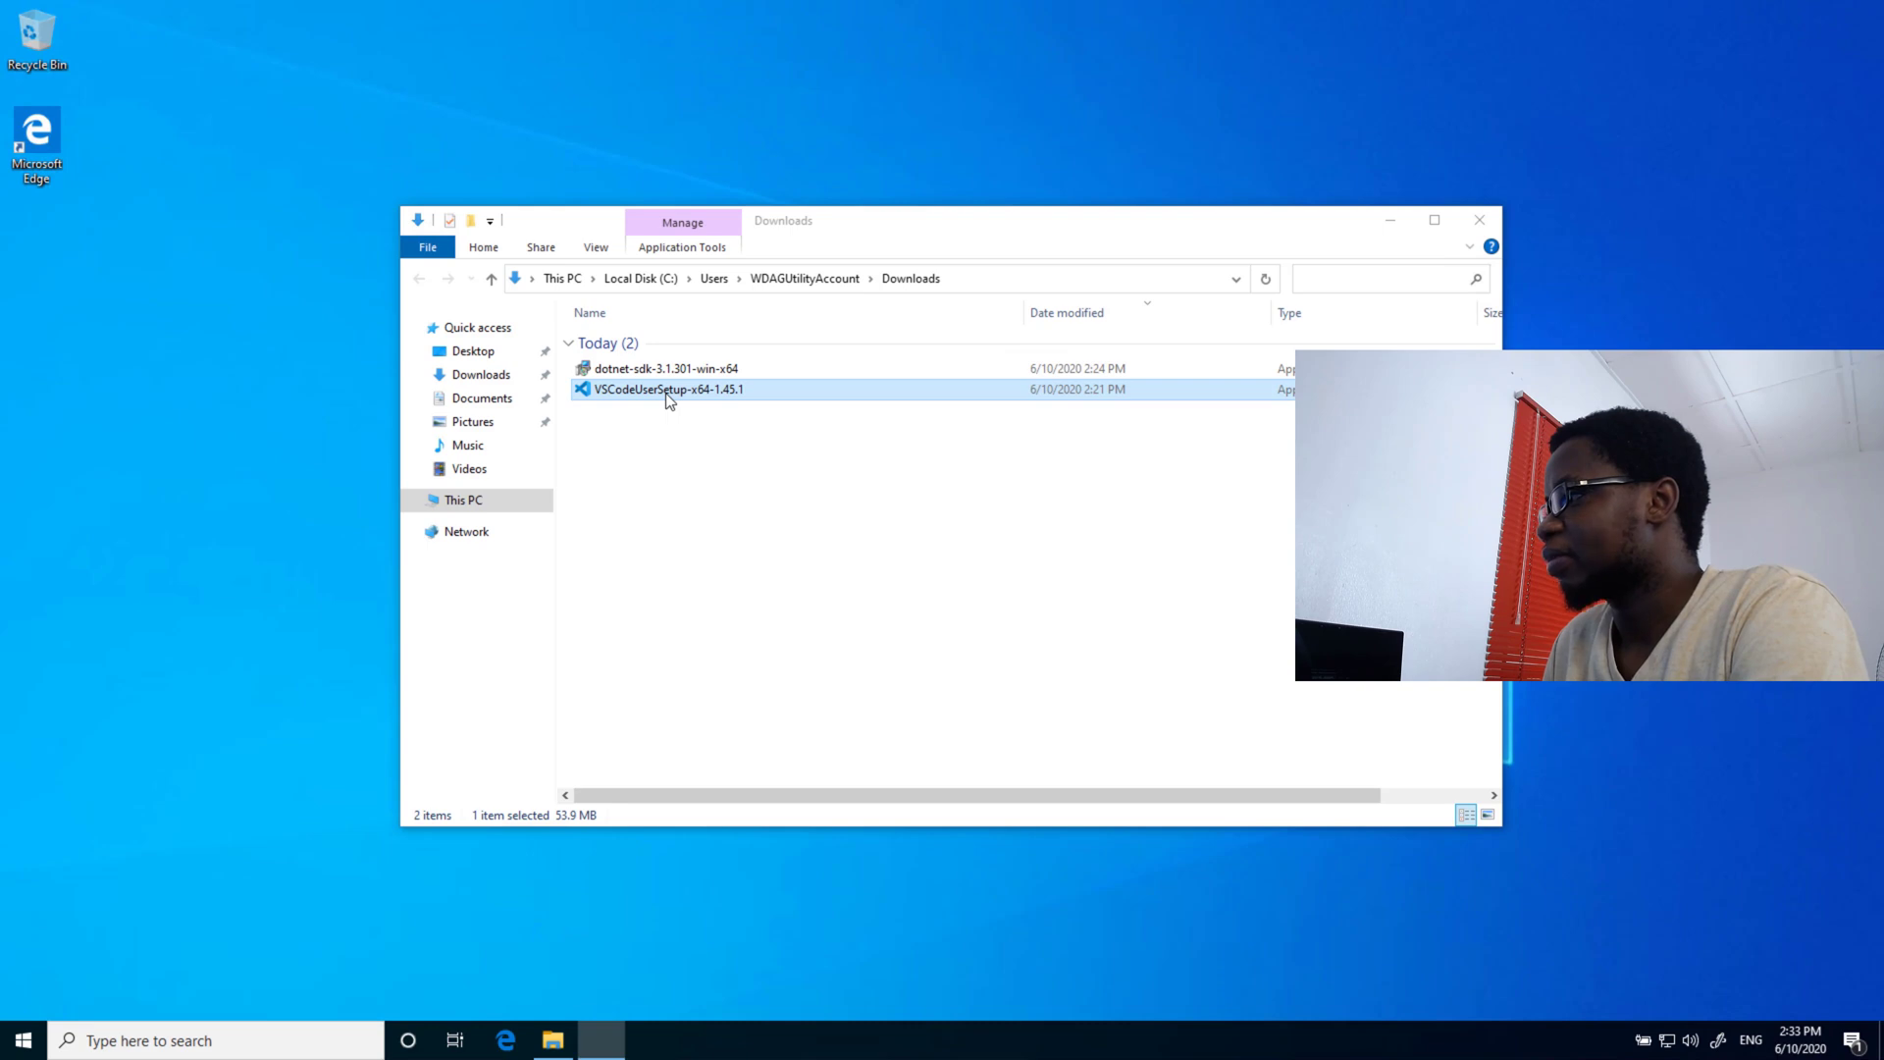
left_click(996, 600)
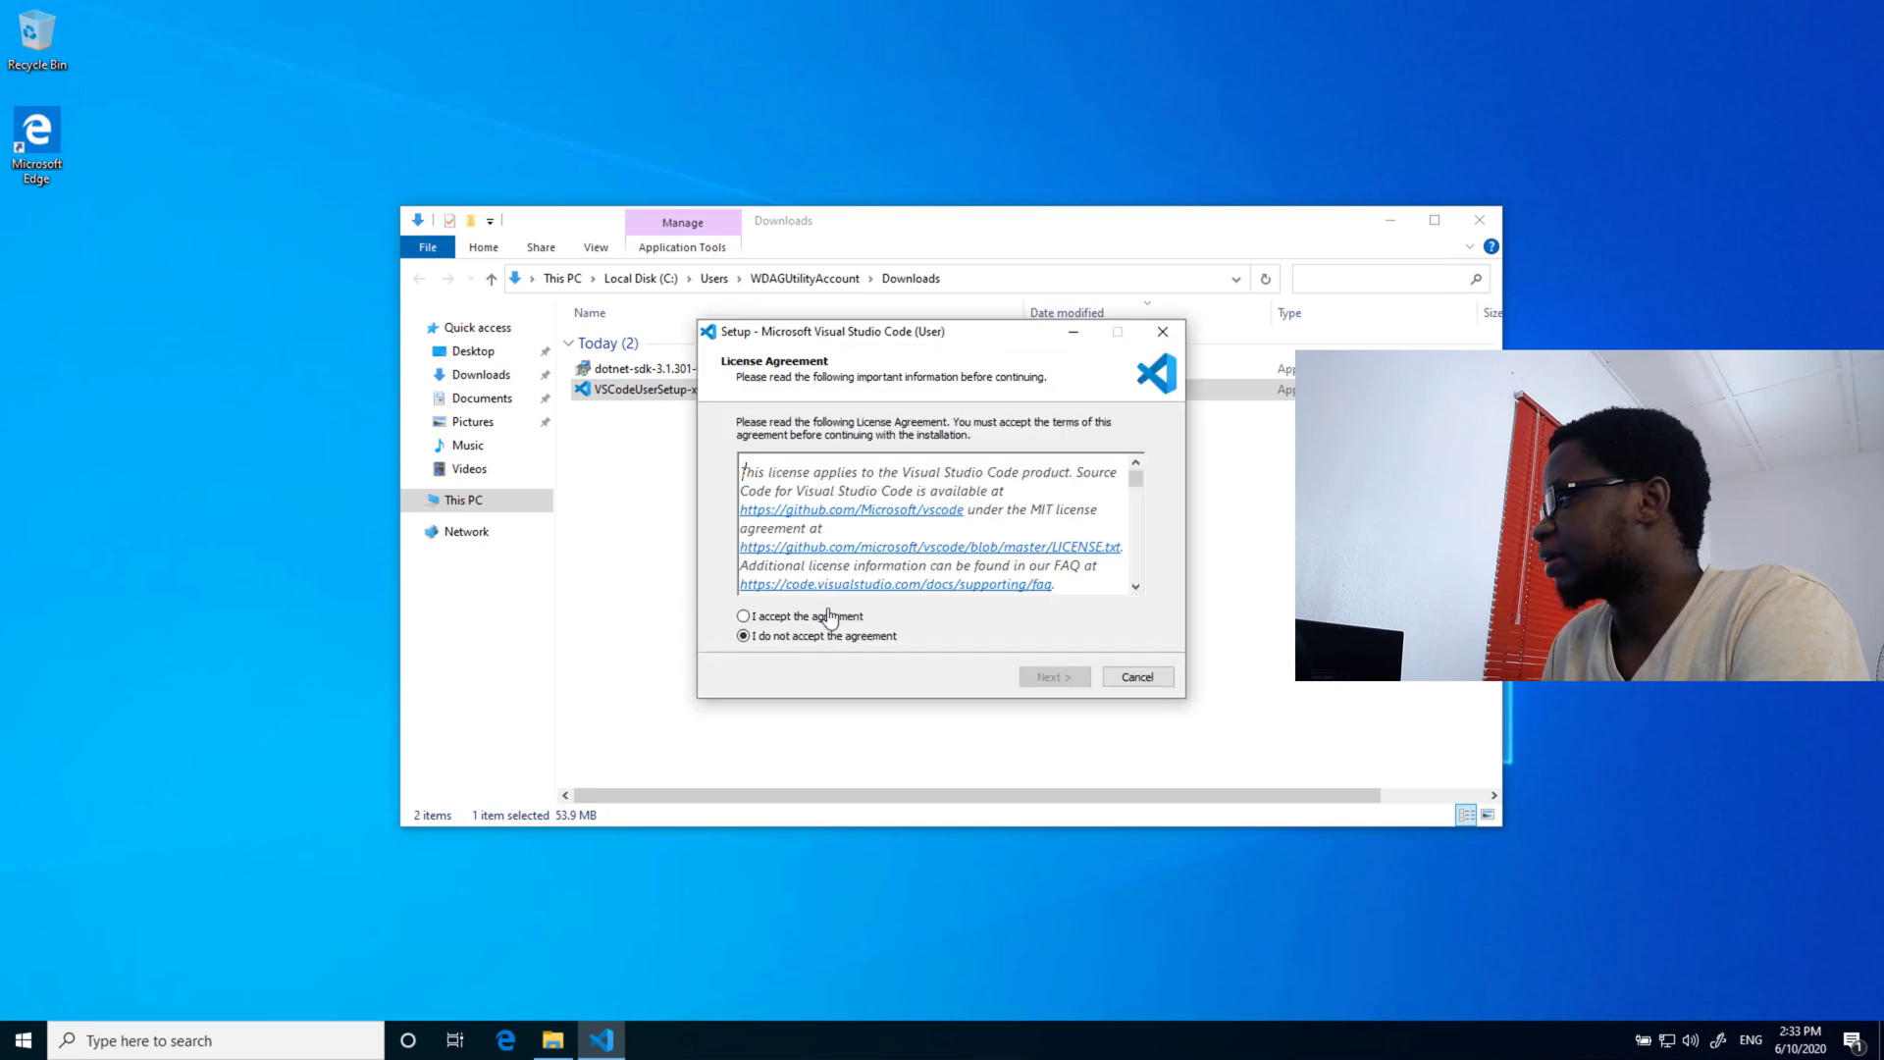
left_click(745, 616)
left_click(1042, 679)
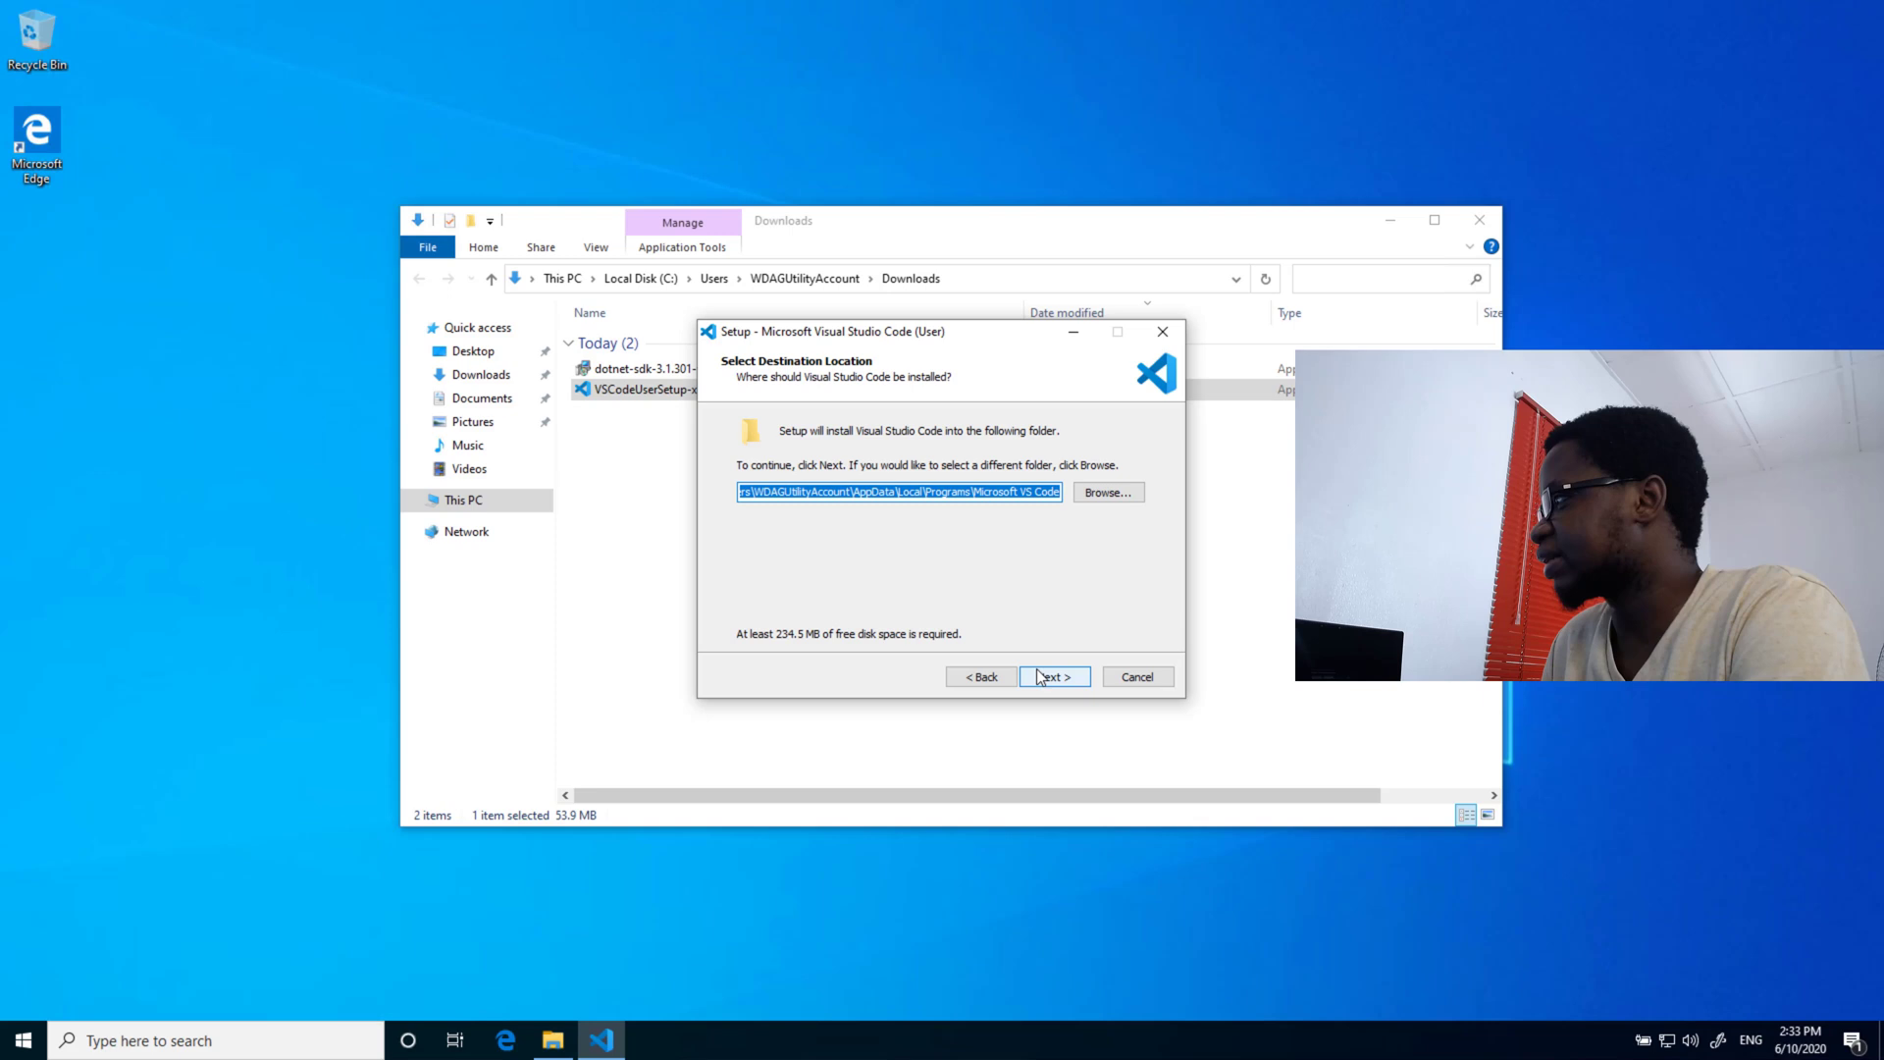
left_click(1044, 680)
left_click(1044, 679)
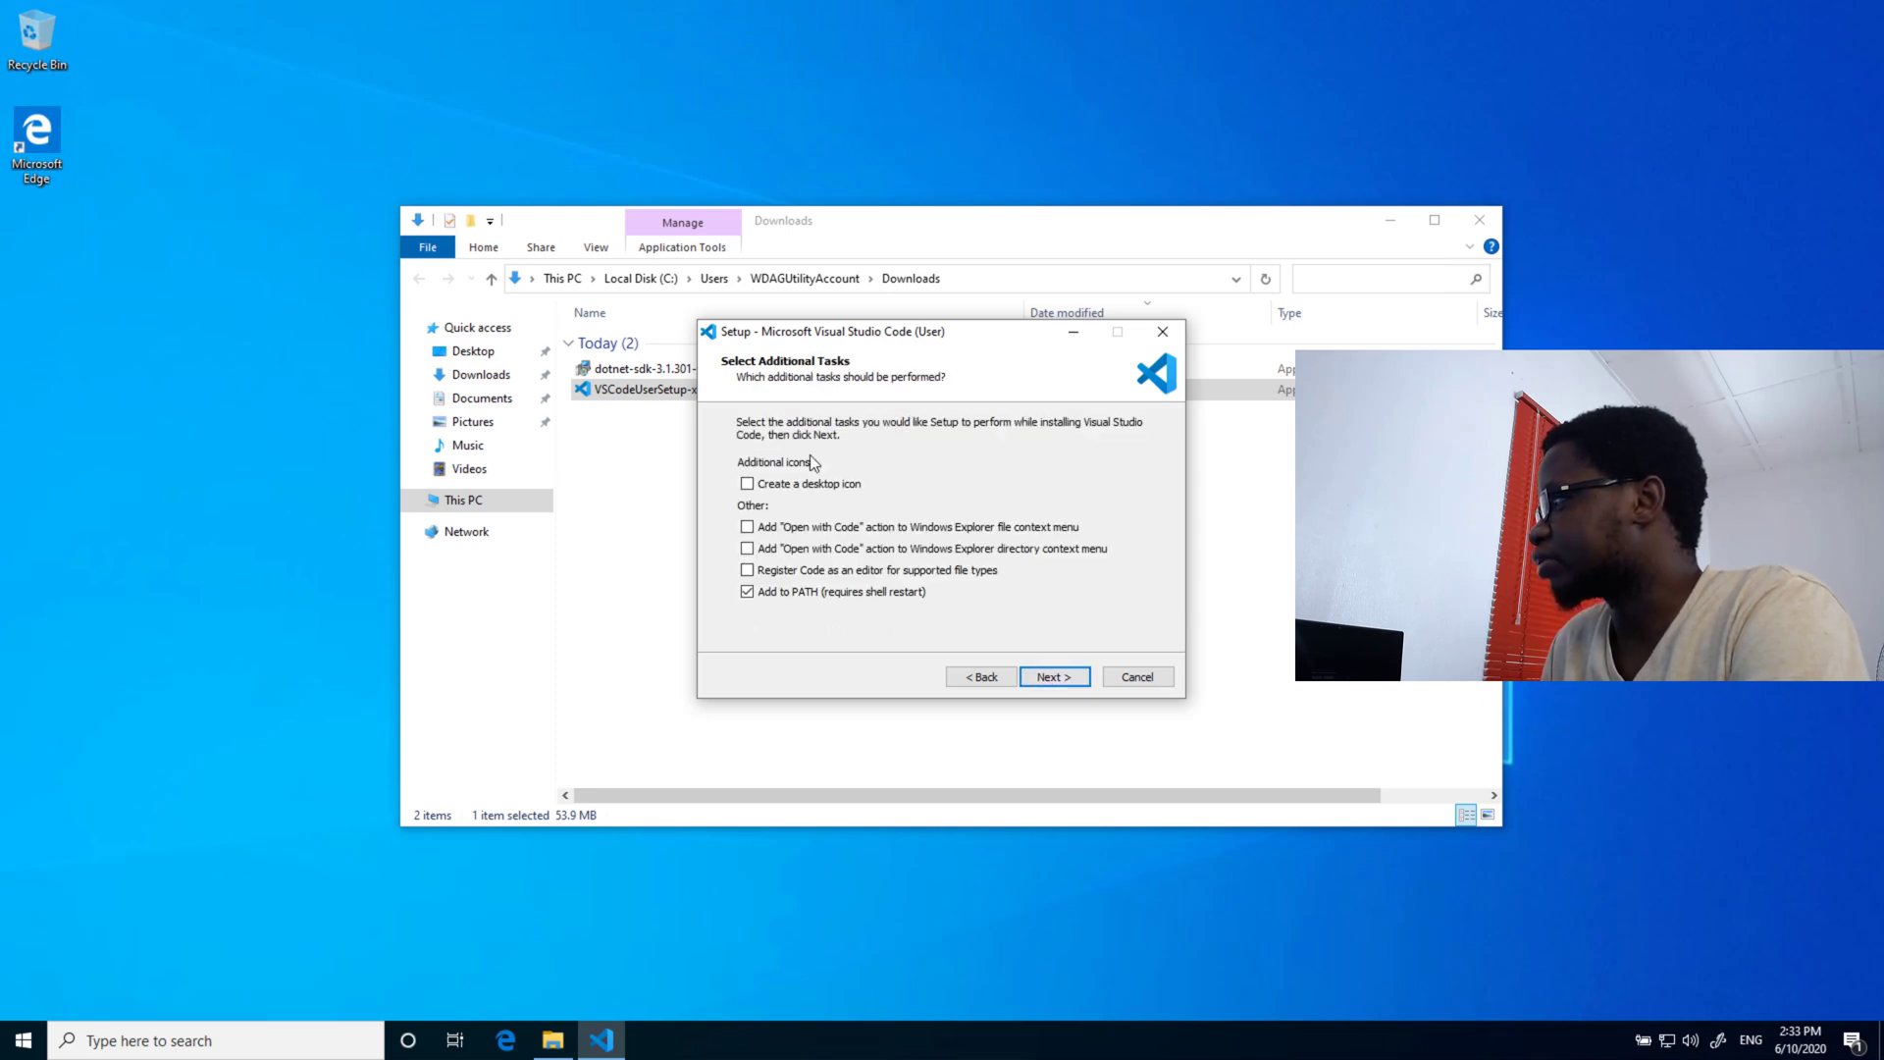
- Tick the desktop icon and Open with Code file/folder context-menu options, then install
left_click(771, 530)
left_click(767, 552)
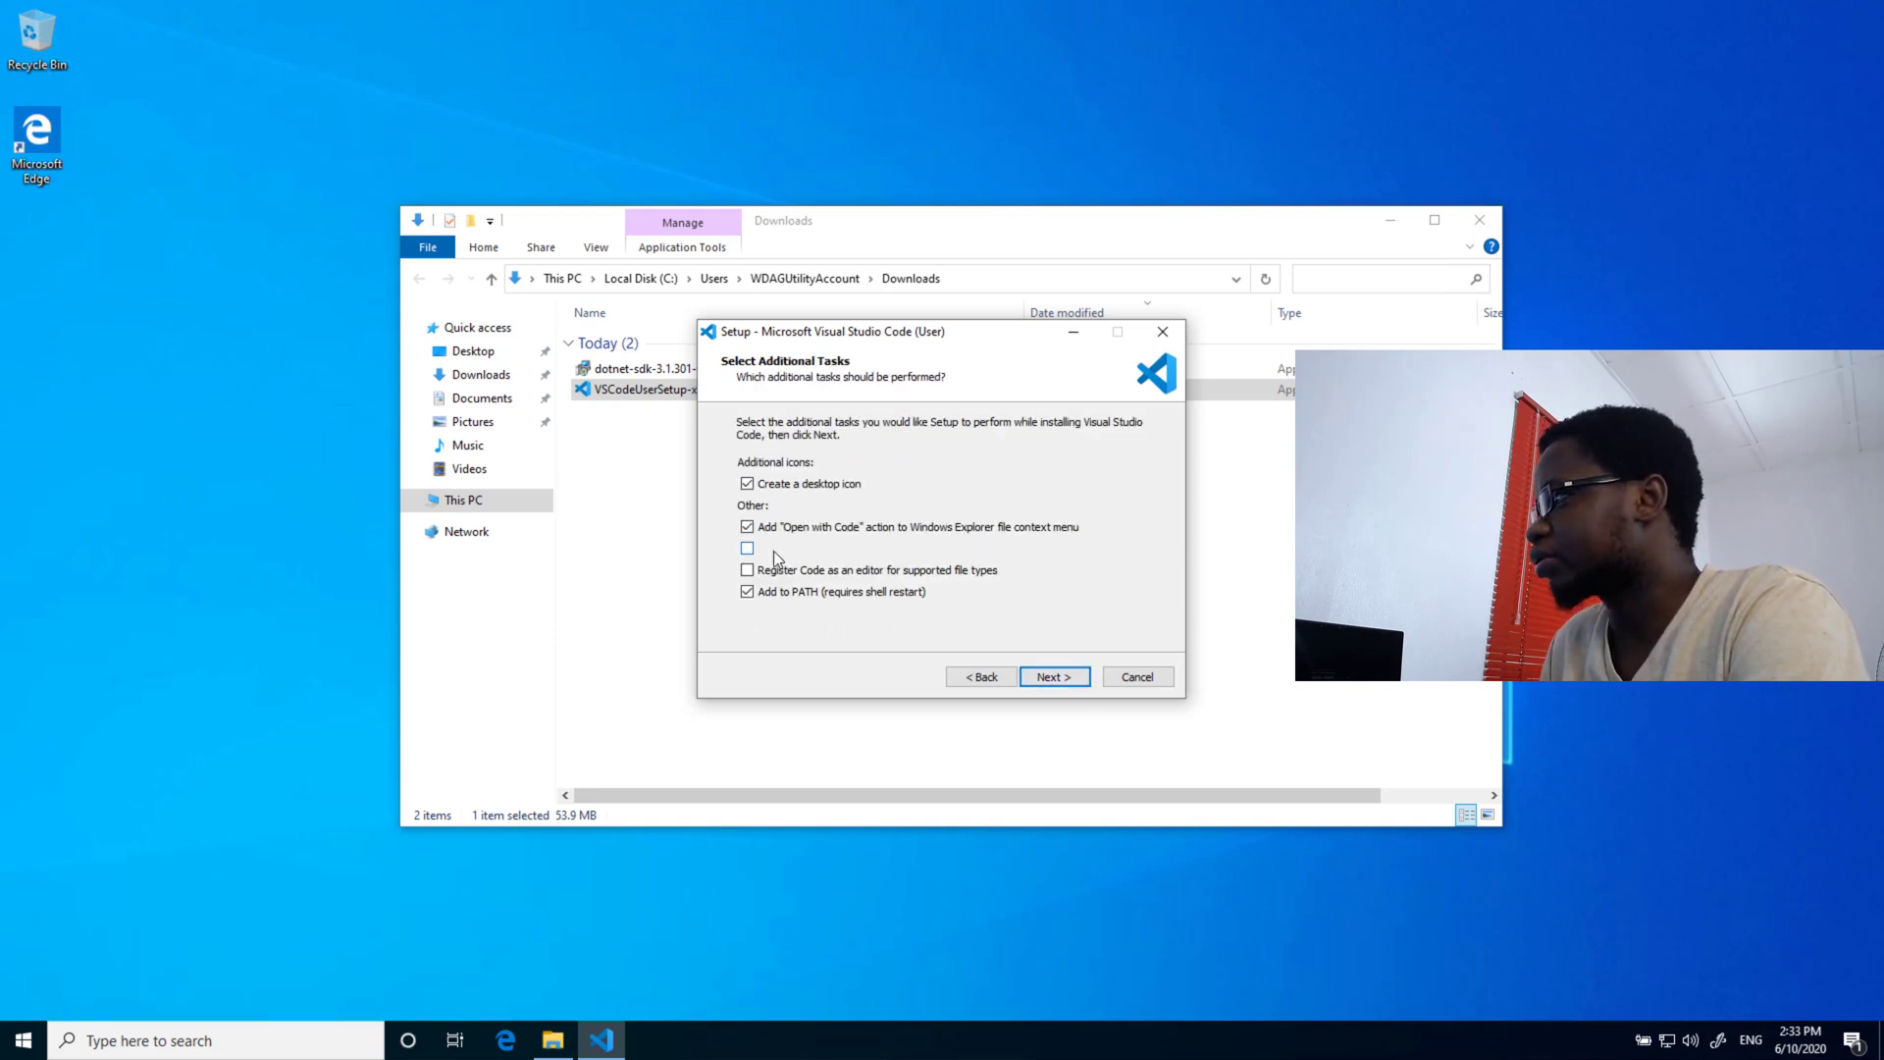
left_click(778, 573)
left_click(1041, 677)
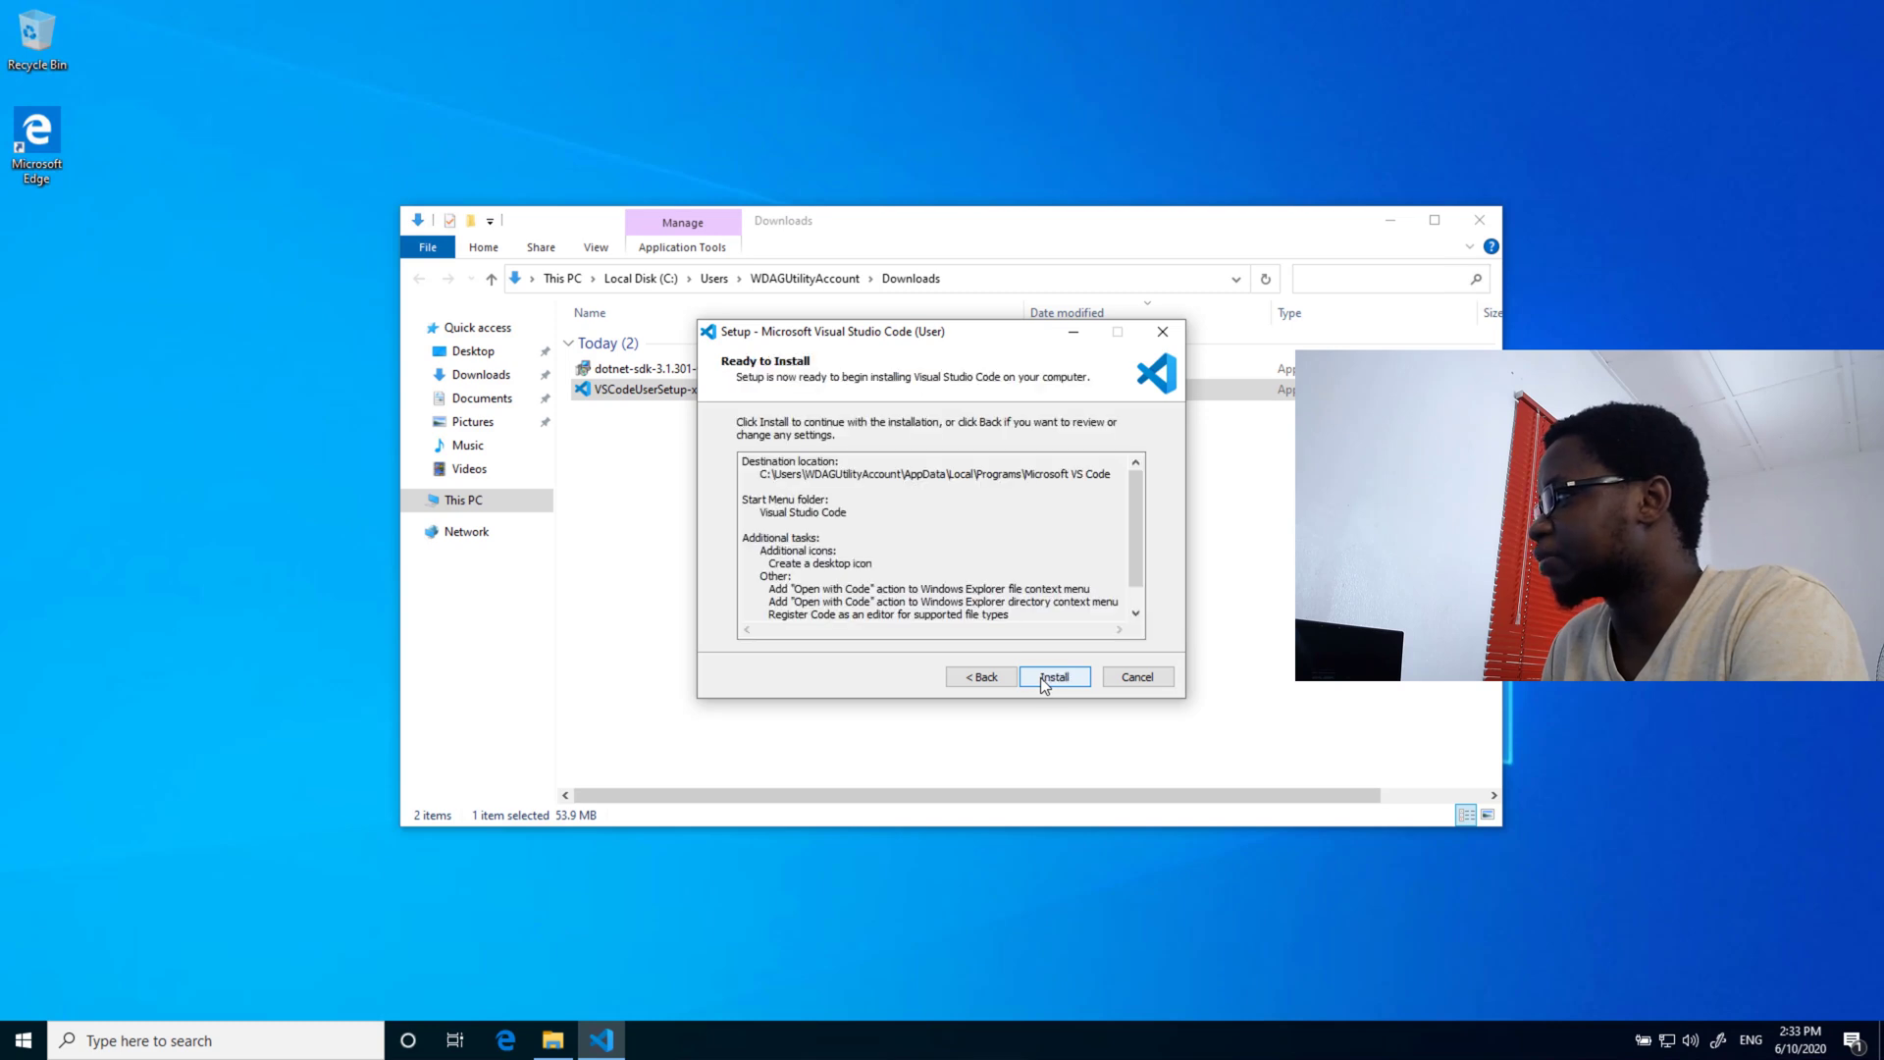
left_click(1041, 677)
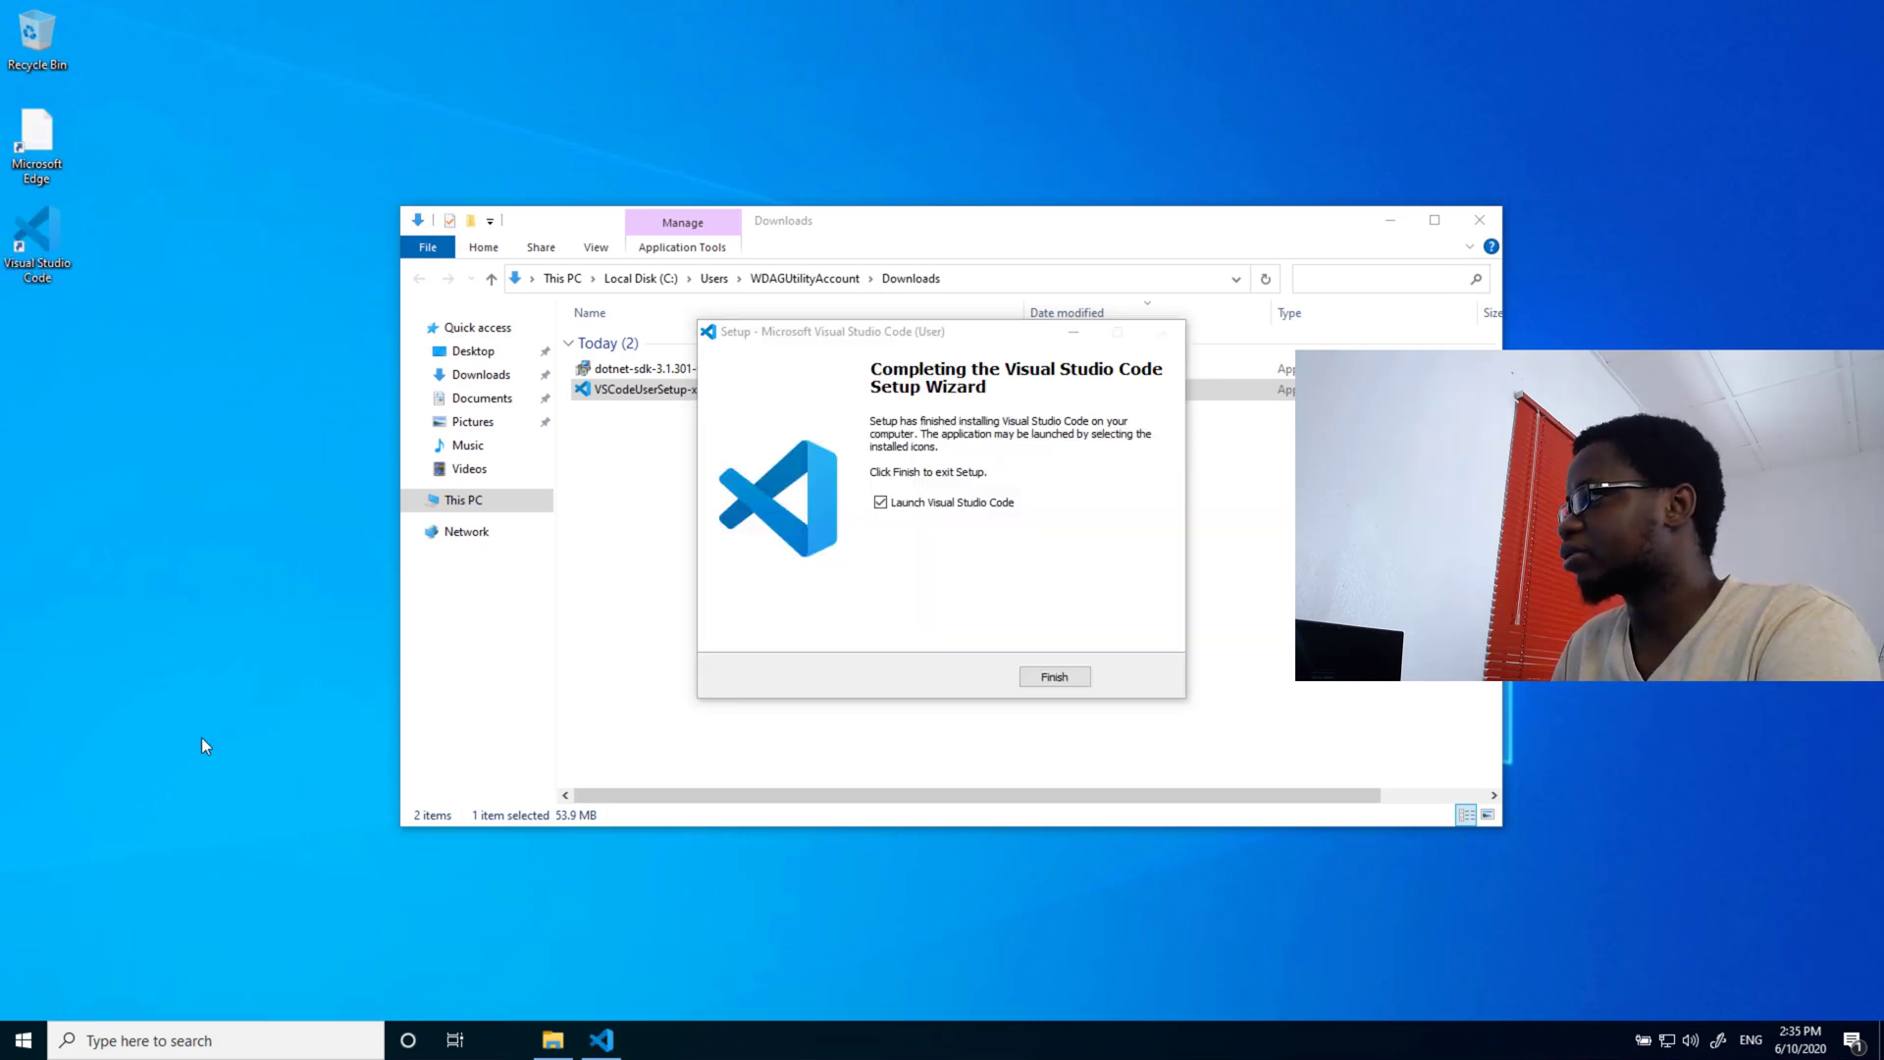
- Finish the VS Code setup wizard with Launch Visual Studio Code left checked
left_click(970, 673)
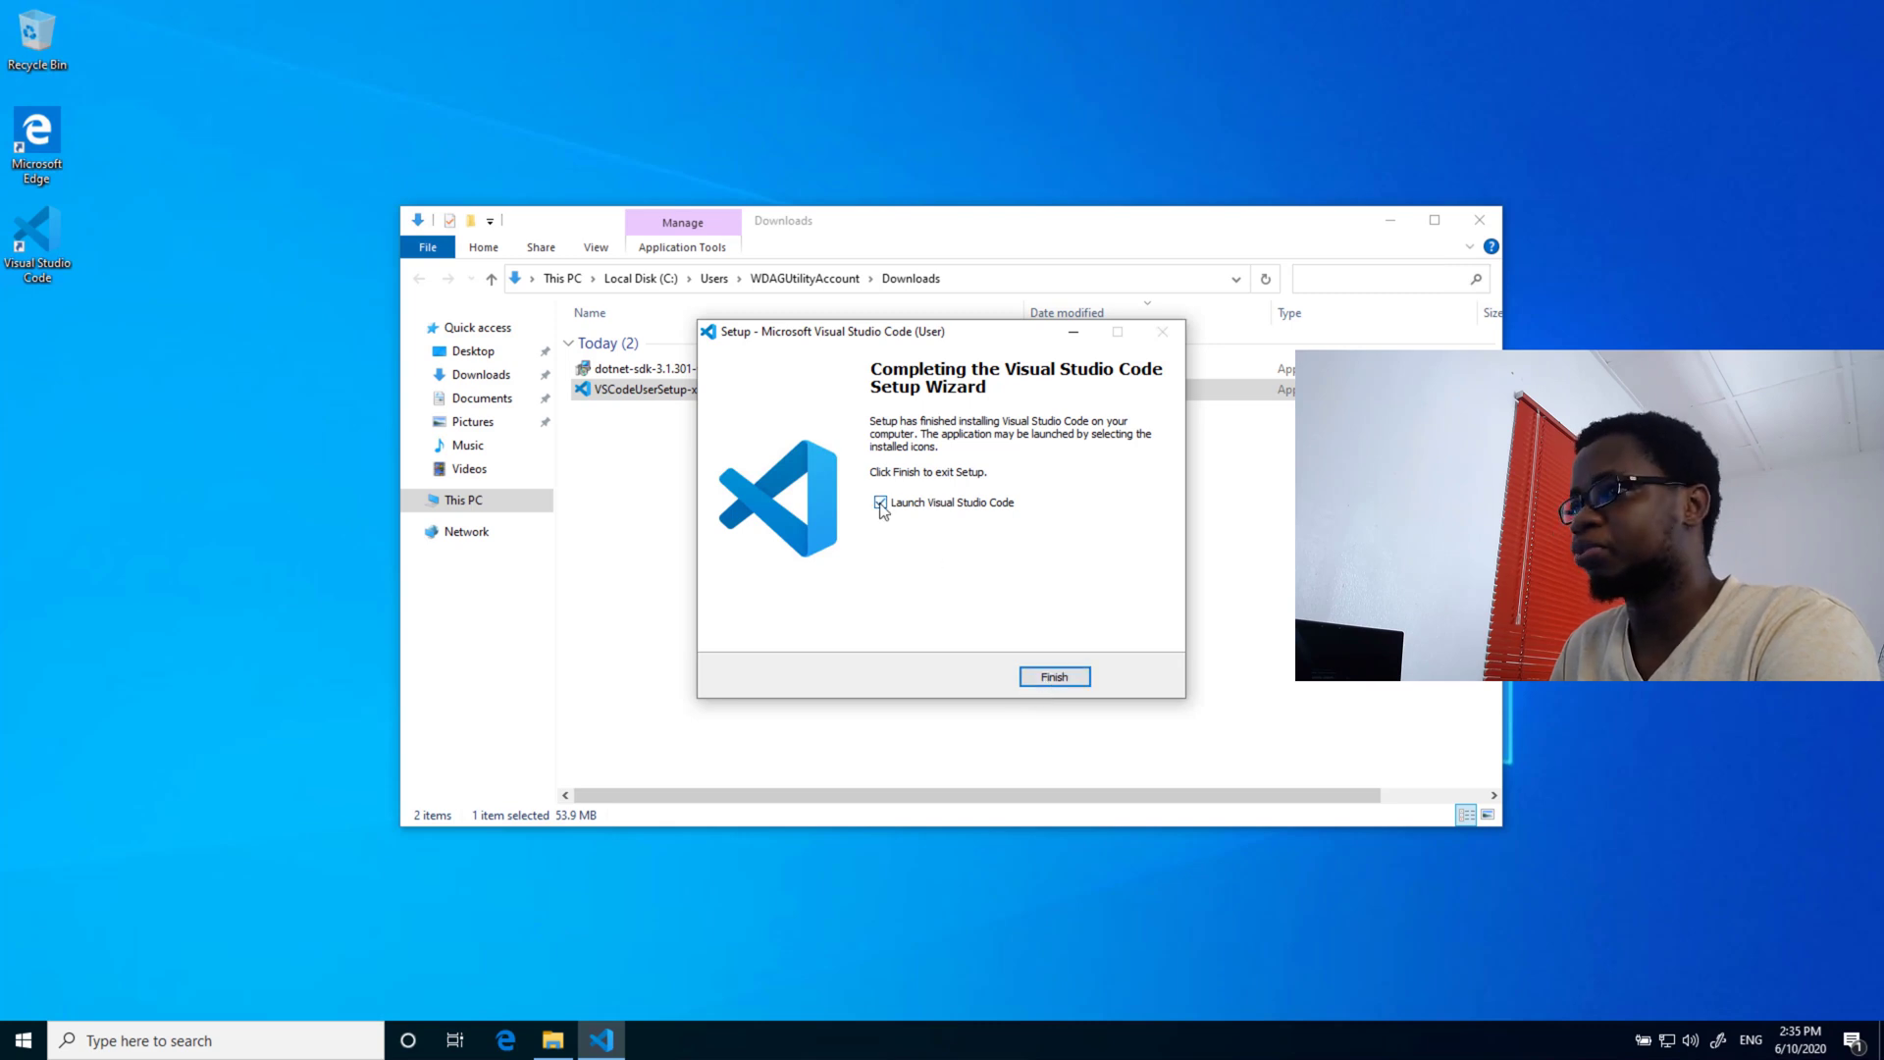
left_click(1061, 677)
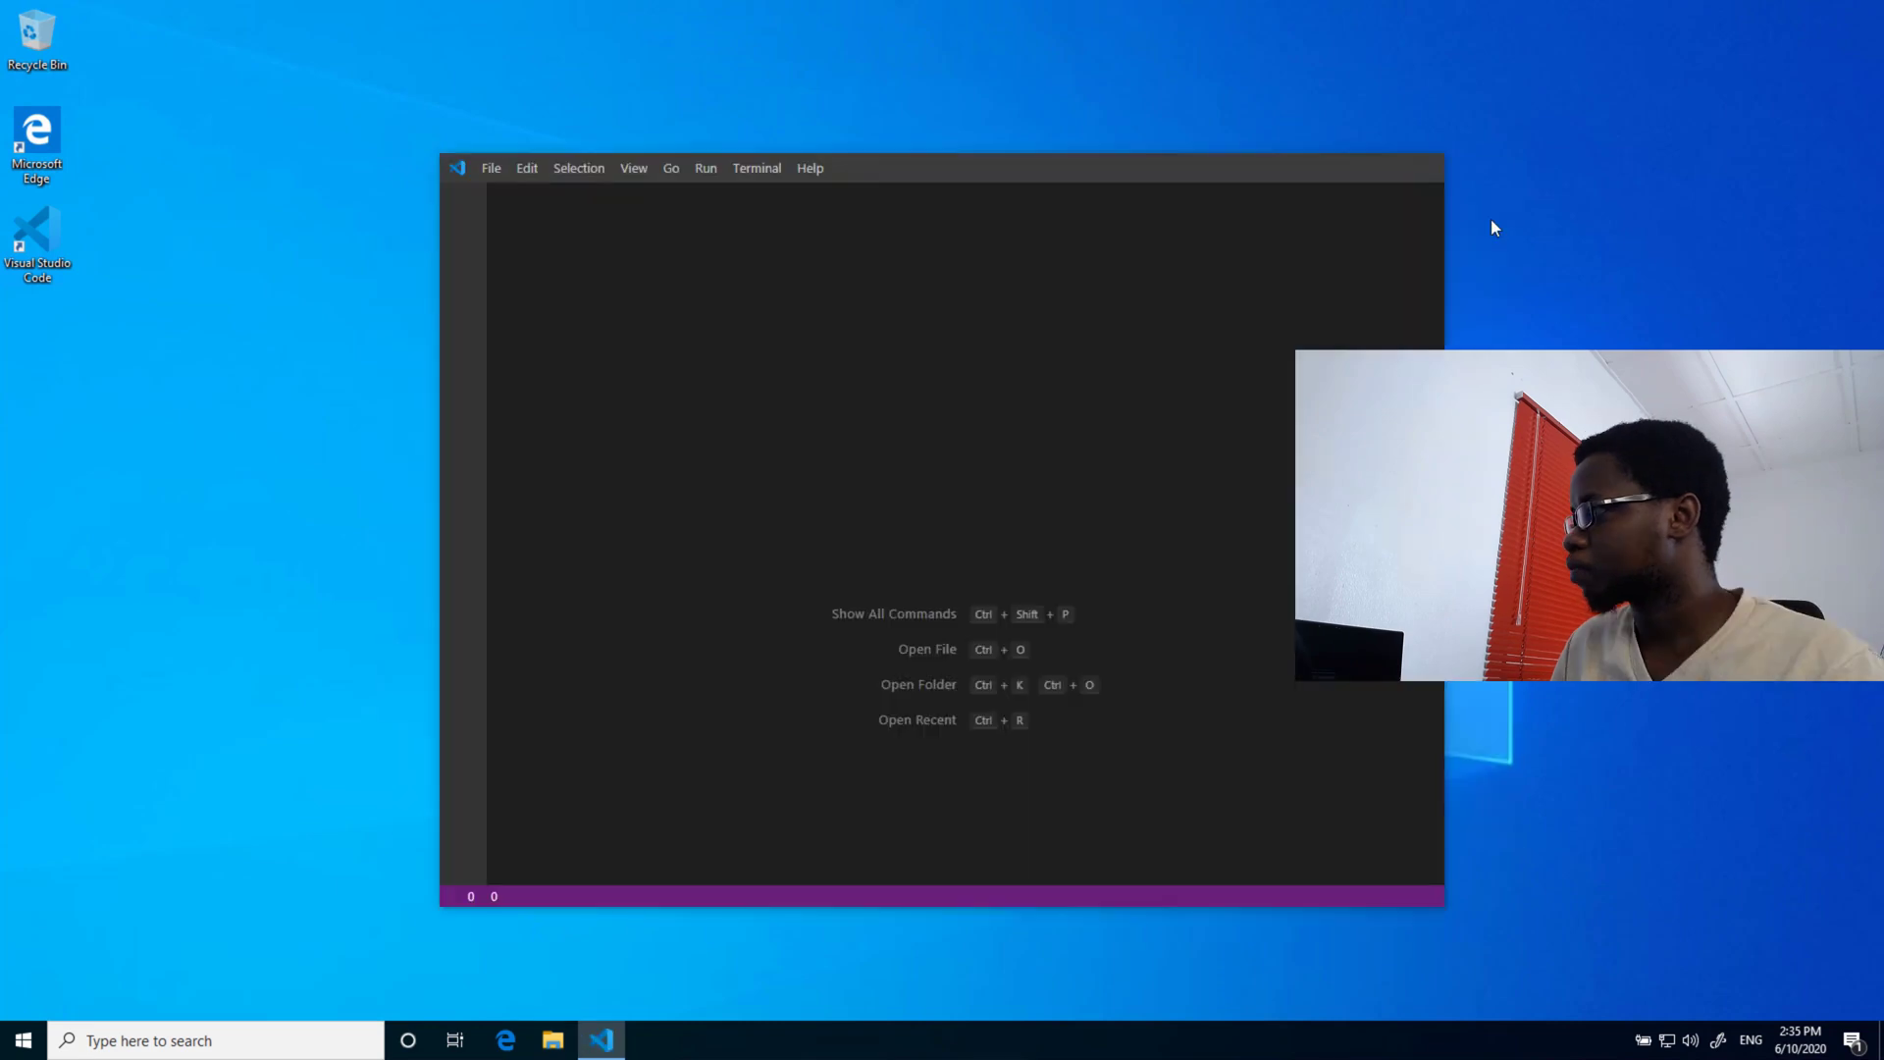